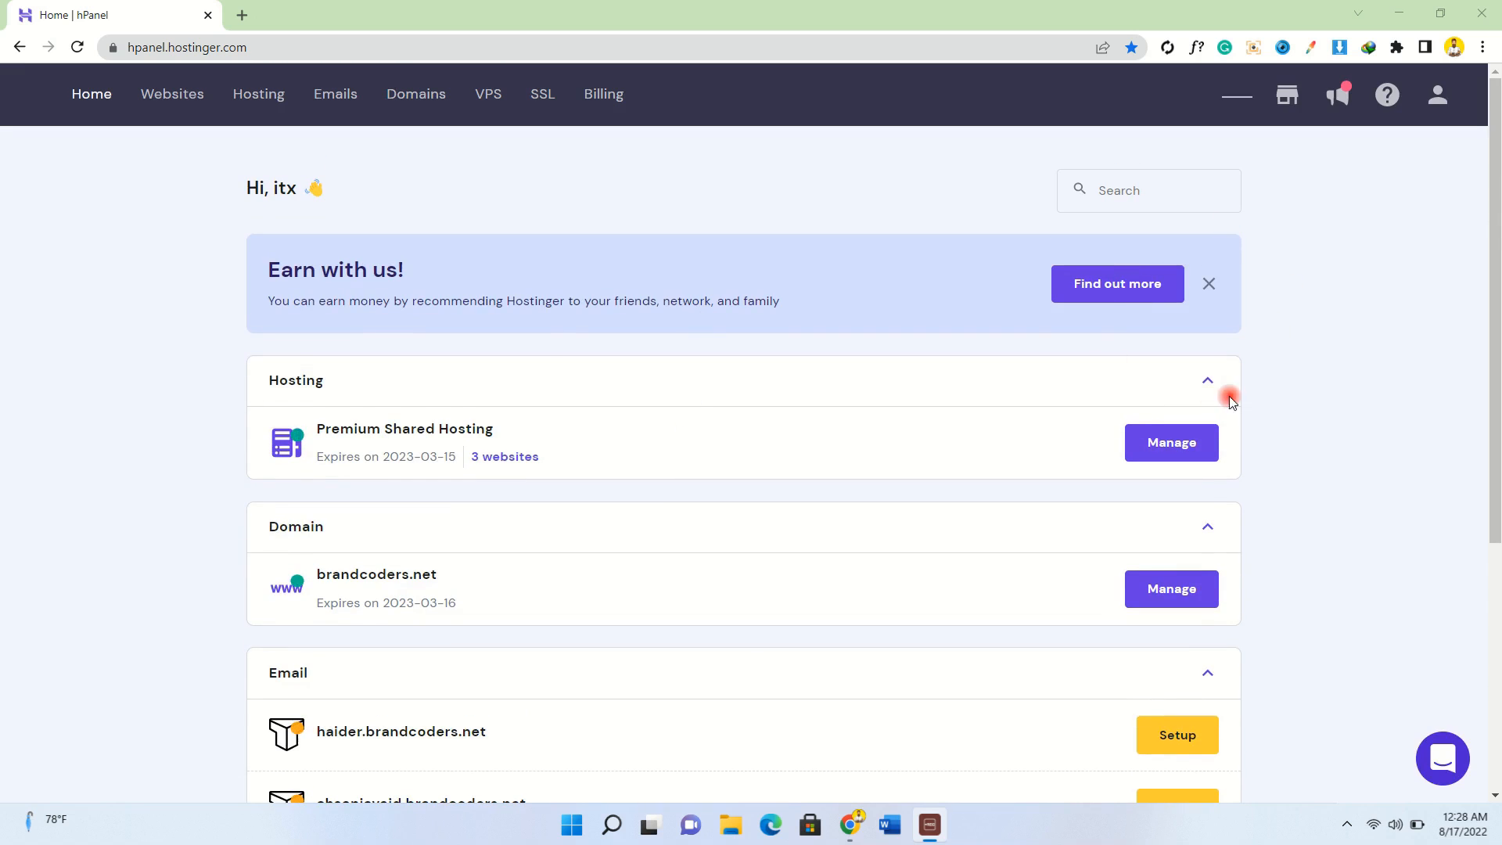
# Dismiss the two pop-ups and open minisols.com's hosting management page, scrolled to its Domains tools.
pyautogui.click(1206, 286)
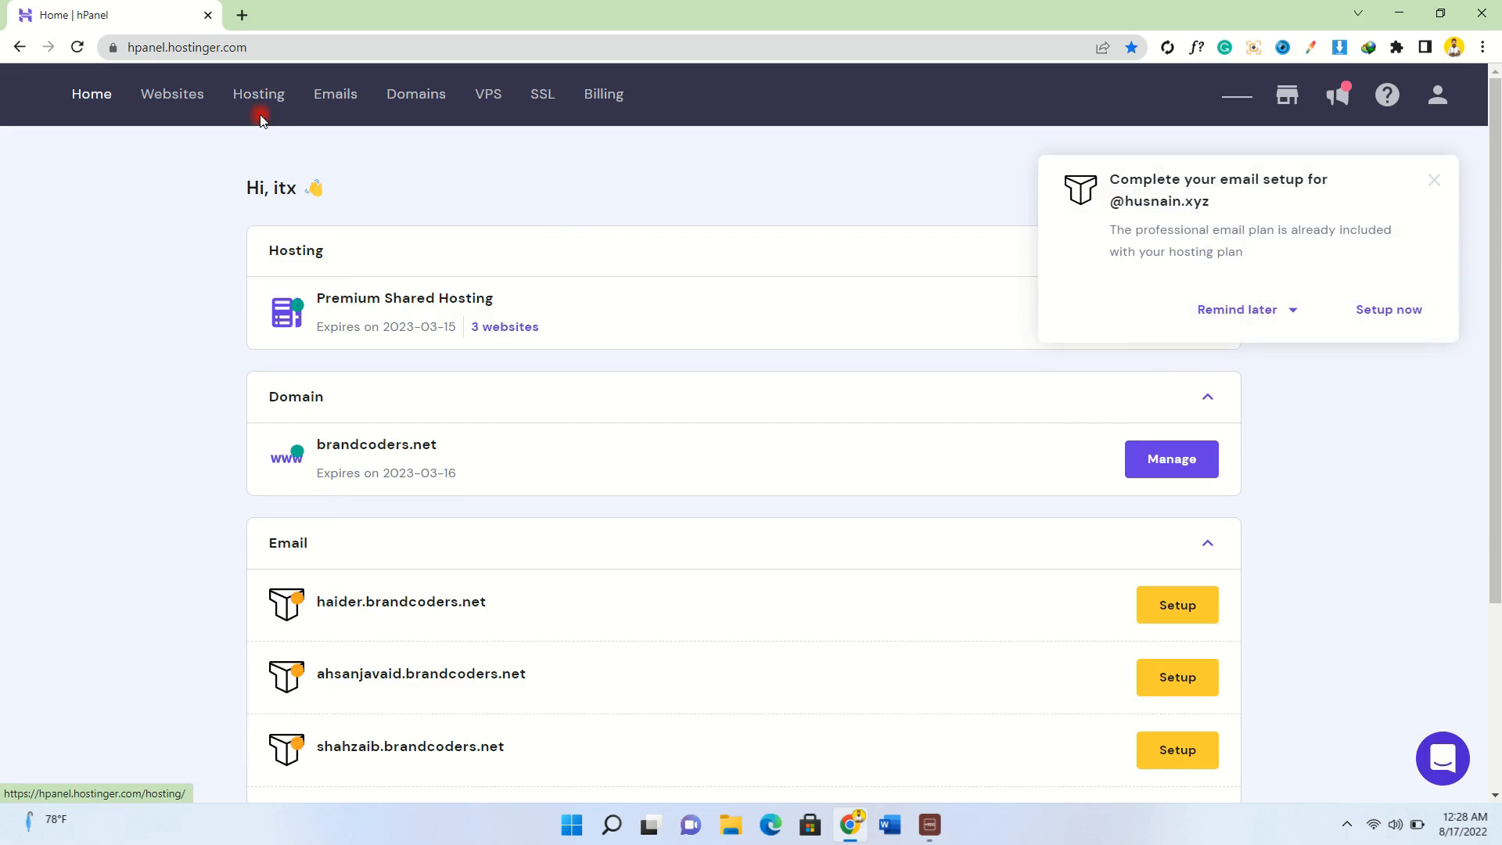
pyautogui.click(1434, 181)
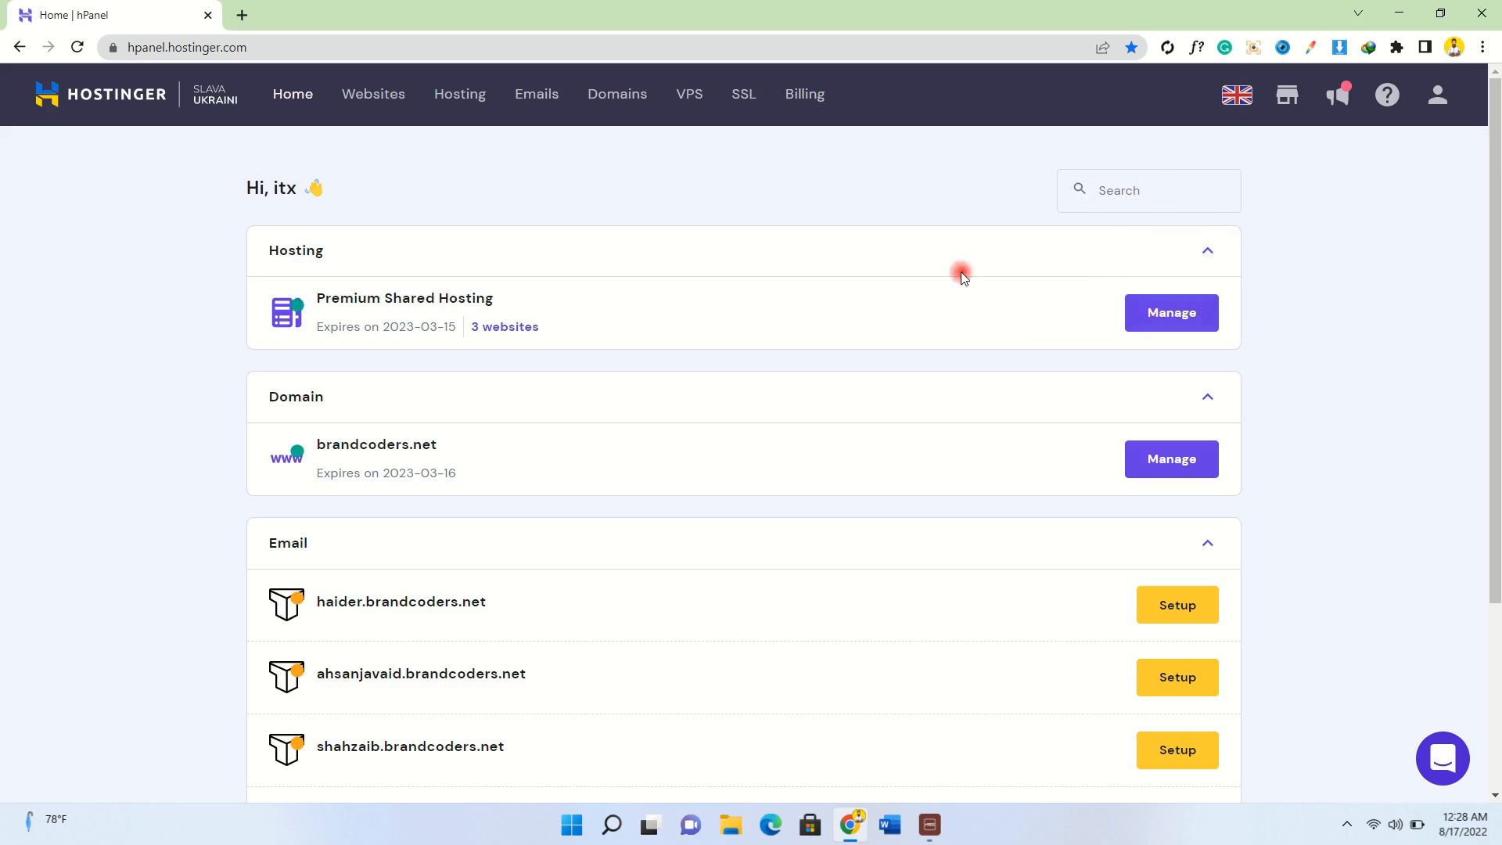
pyautogui.click(462, 96)
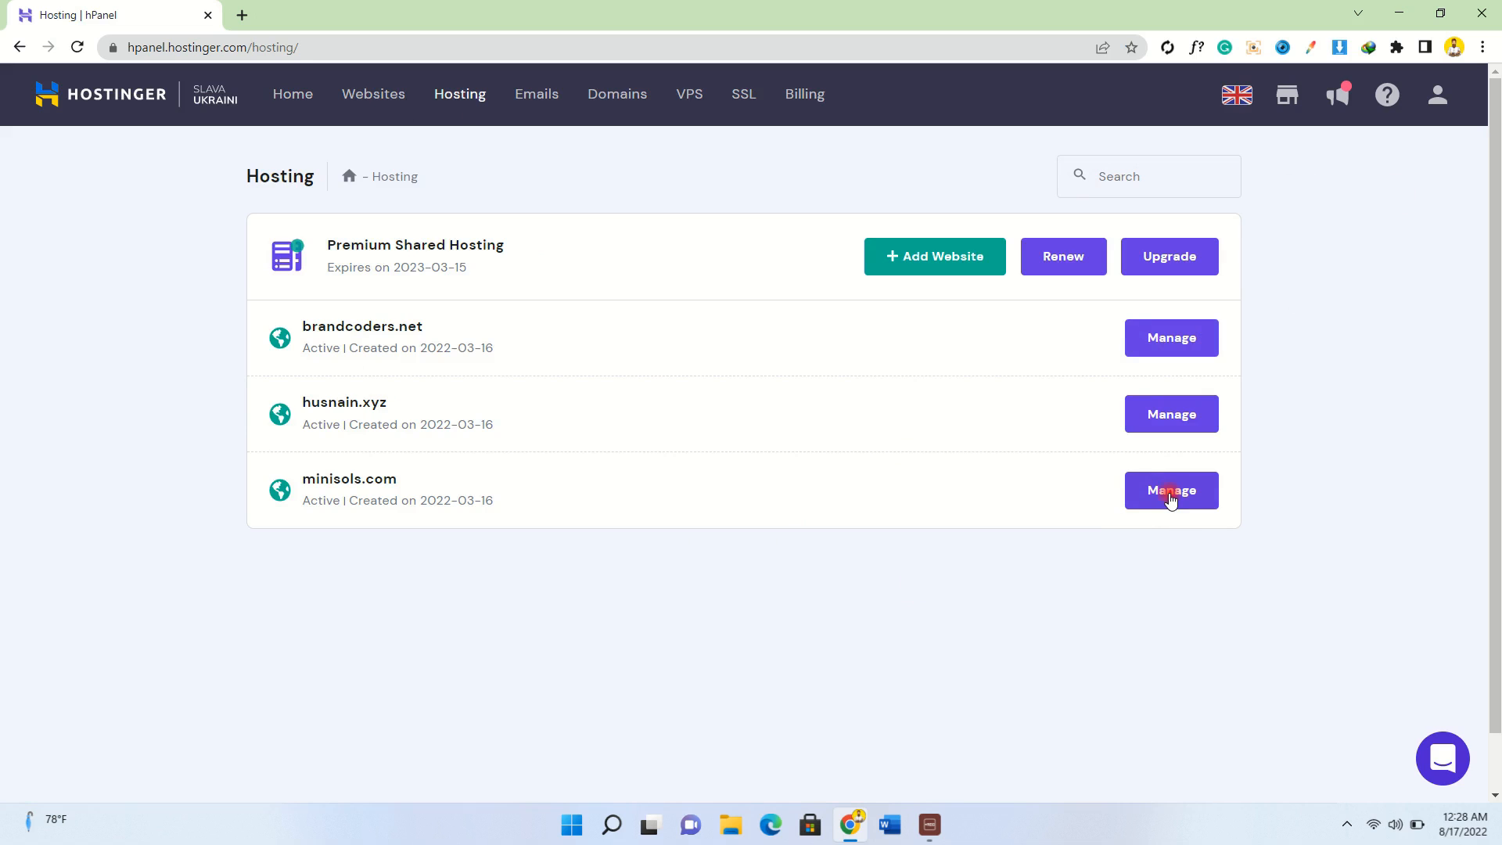
pyautogui.click(1170, 495)
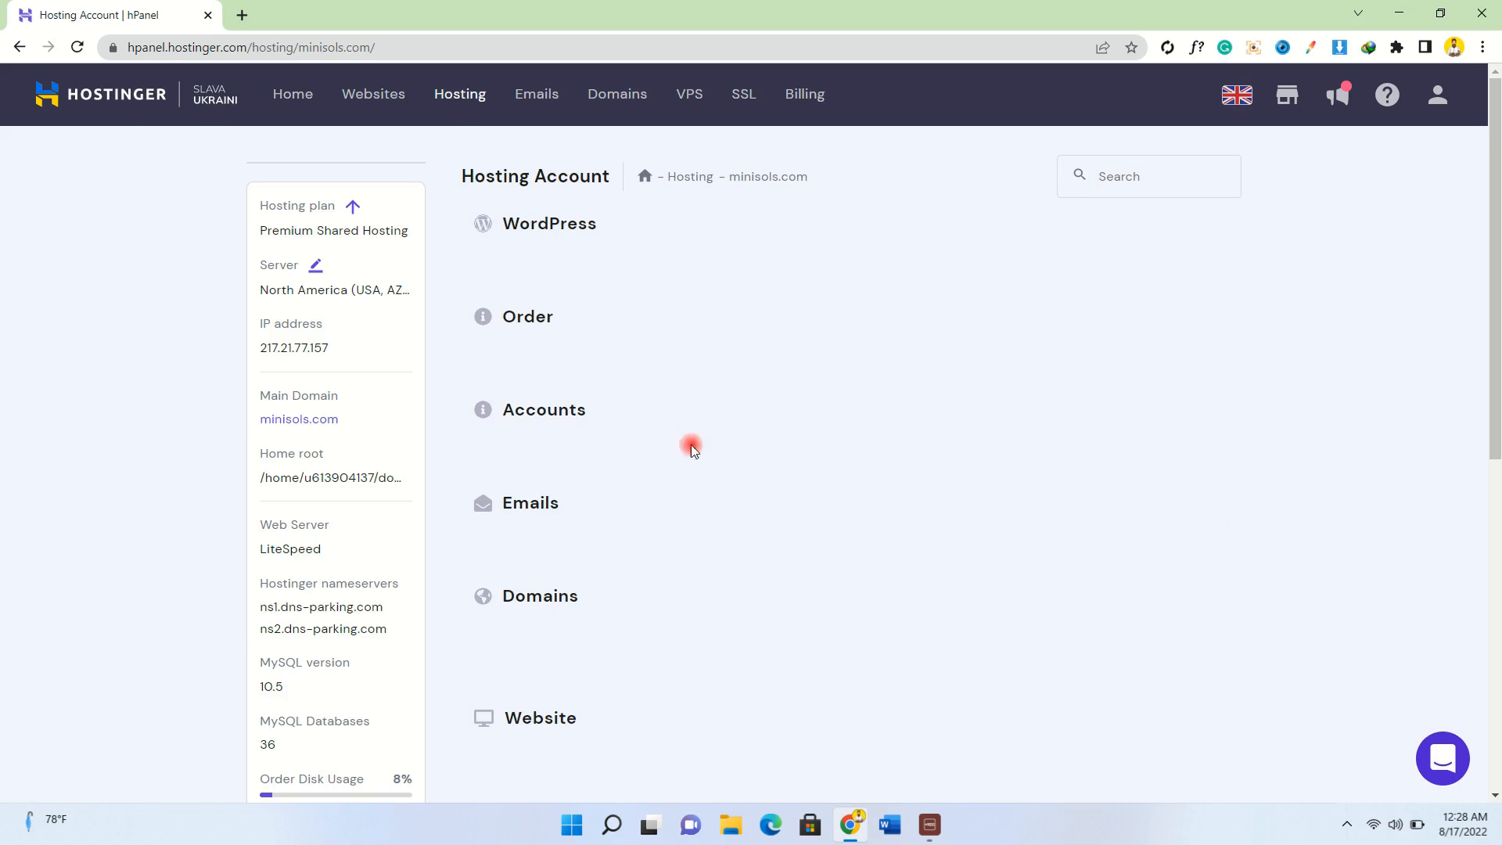
pyautogui.scroll(-7, 649, 481)
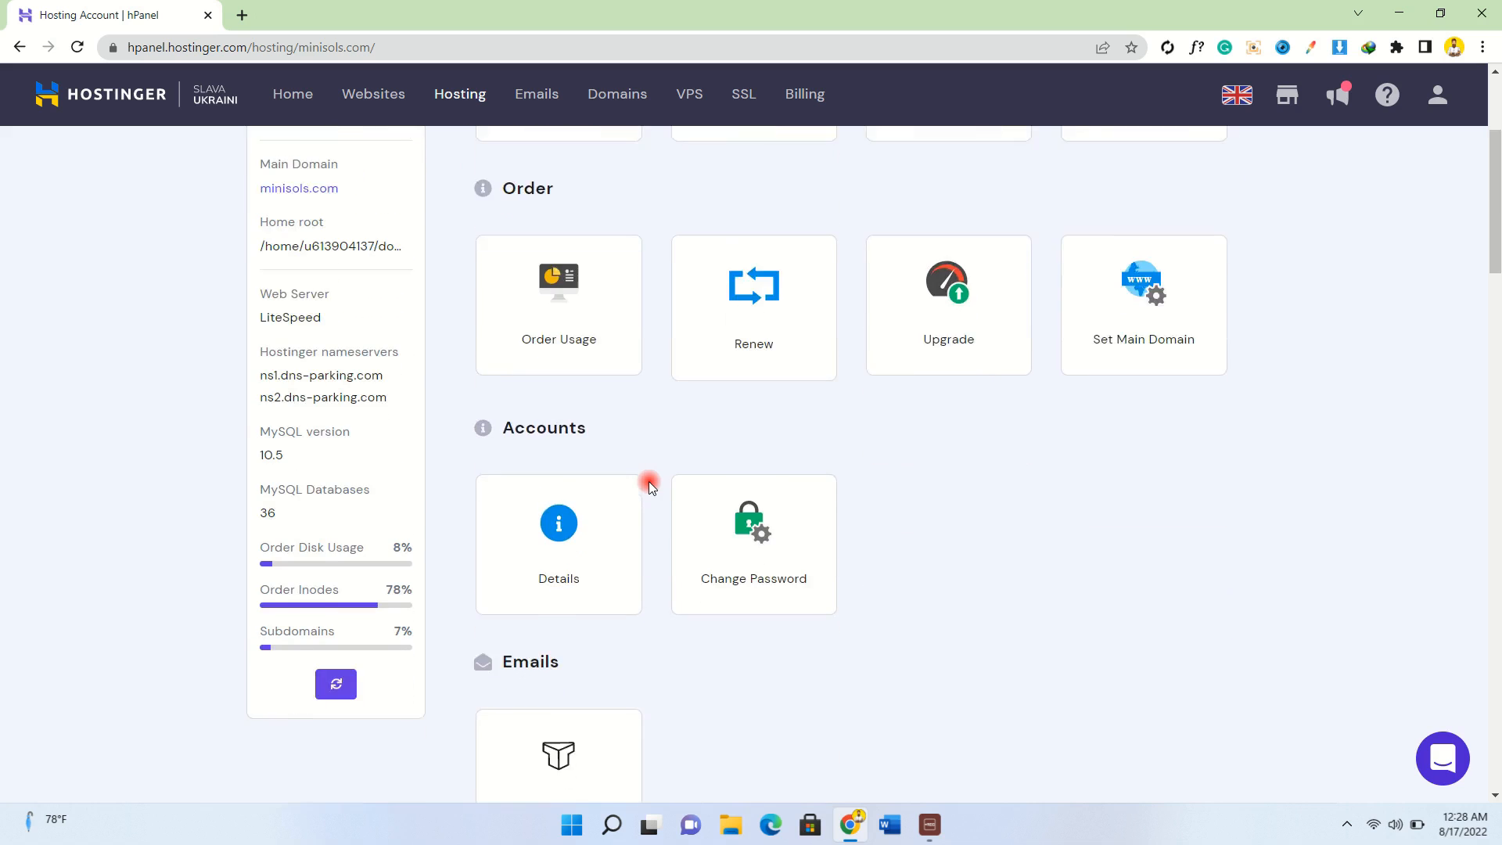
pyautogui.scroll(-3, 647, 481)
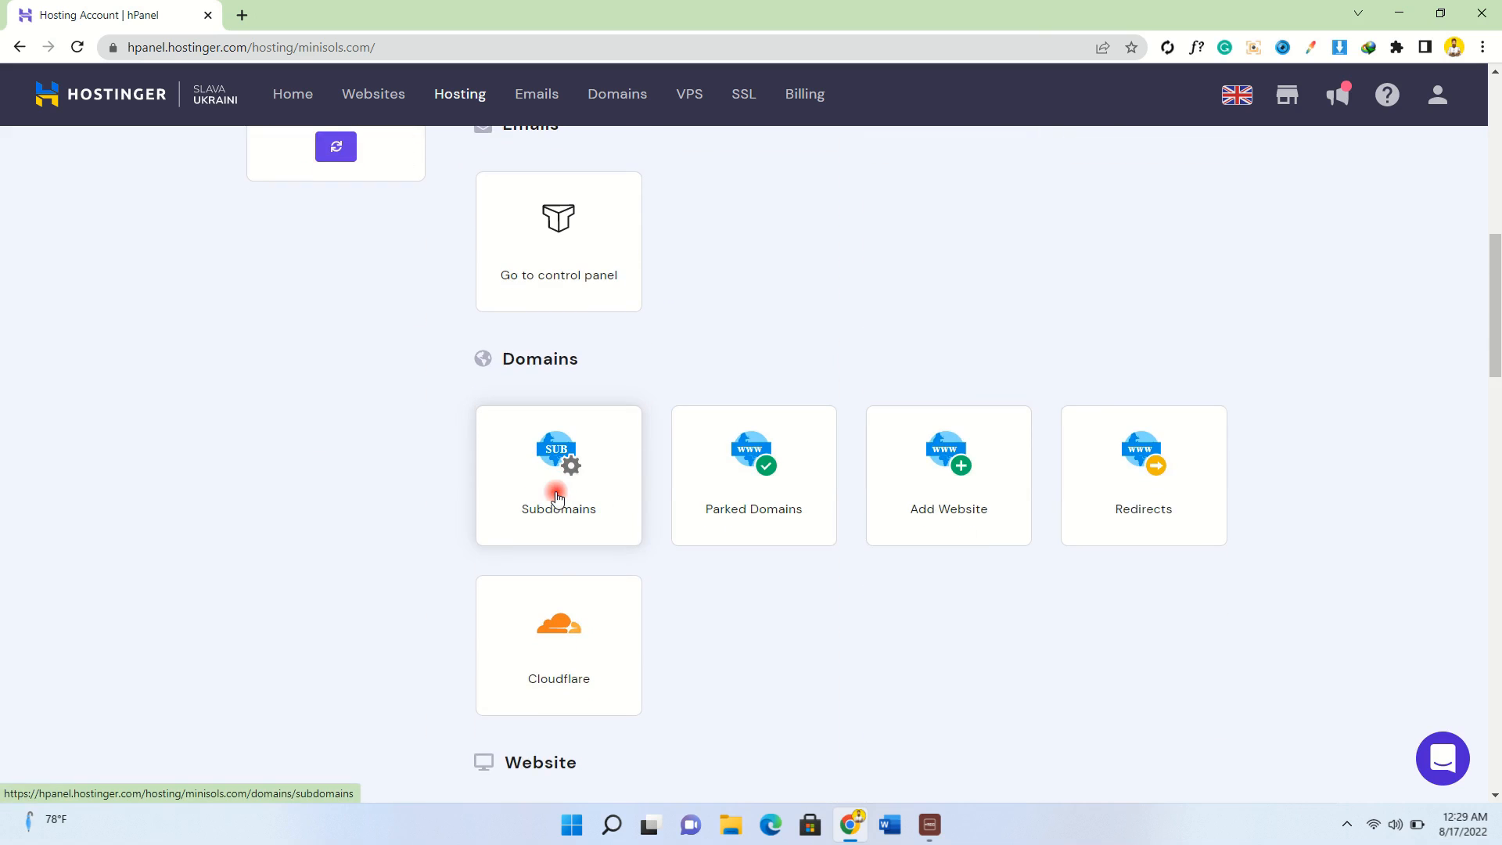
# Add the subdomain 'subdomain' to minisols.com and select its full name in the subdomains list.
pyautogui.click(556, 498)
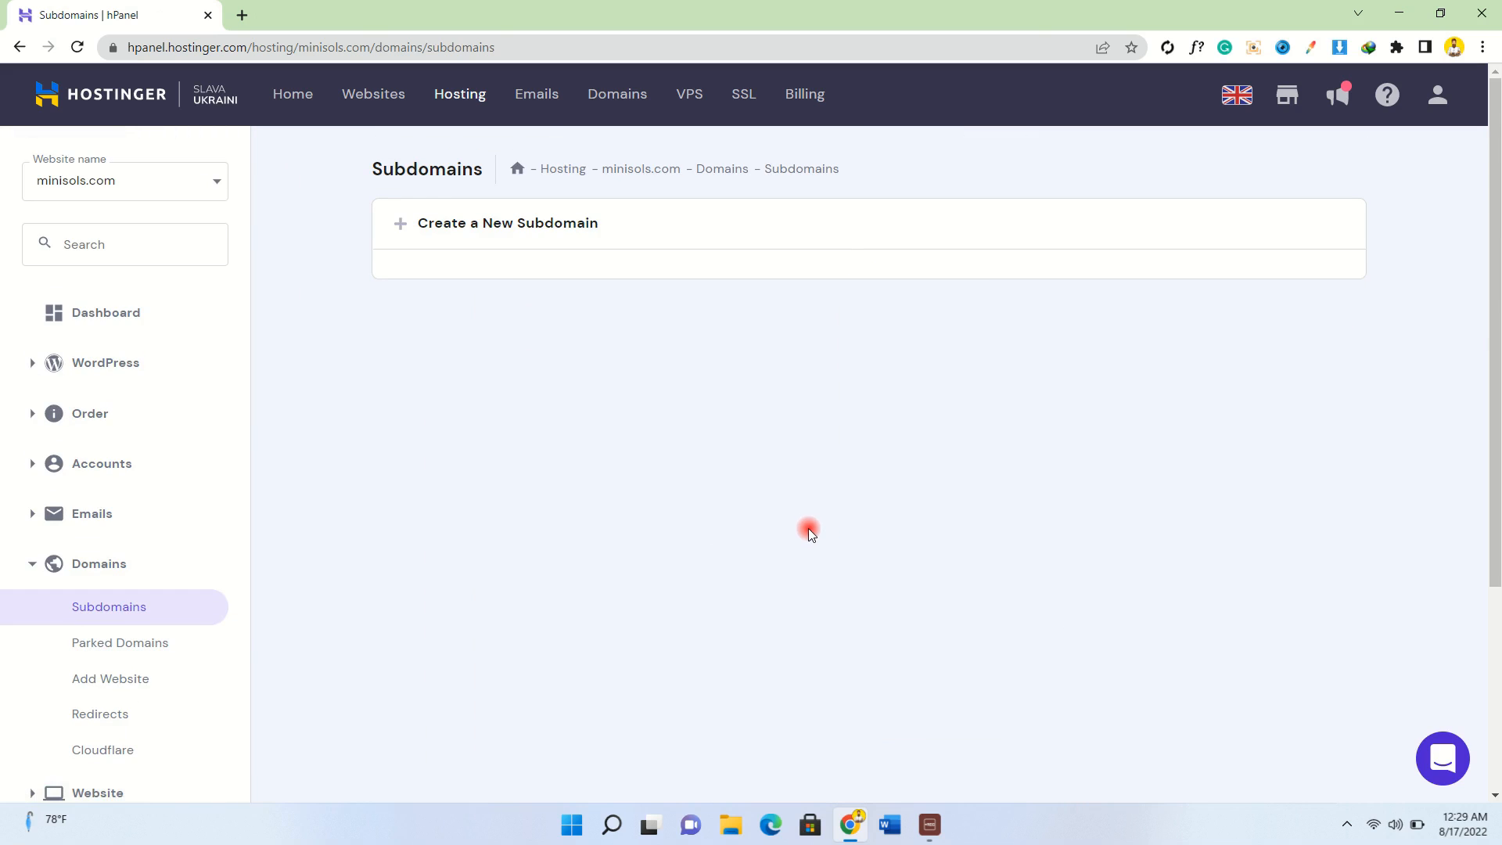
pyautogui.click(720, 279)
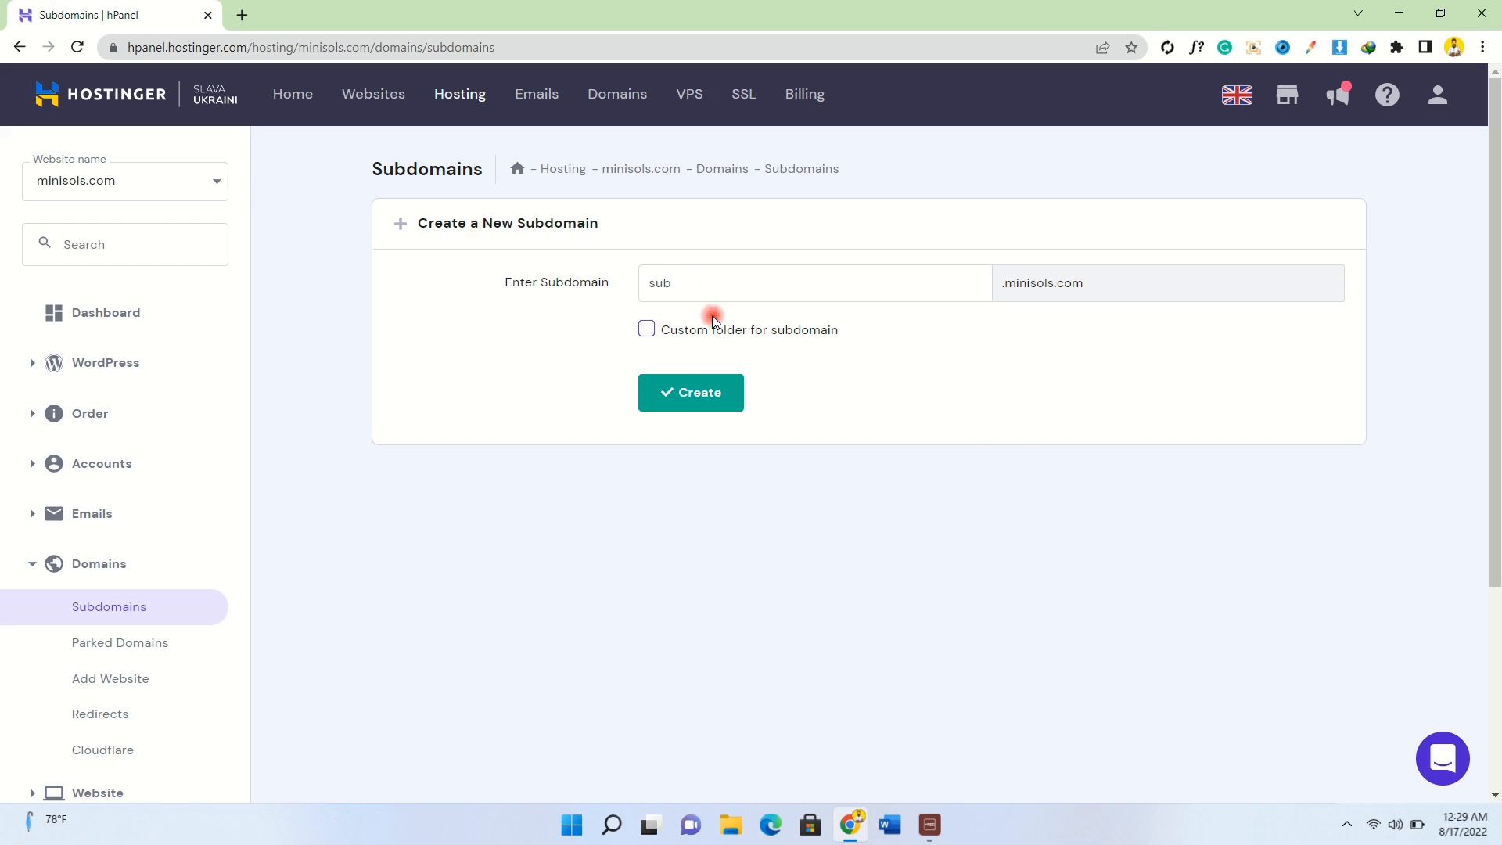
pyautogui.click(688, 399)
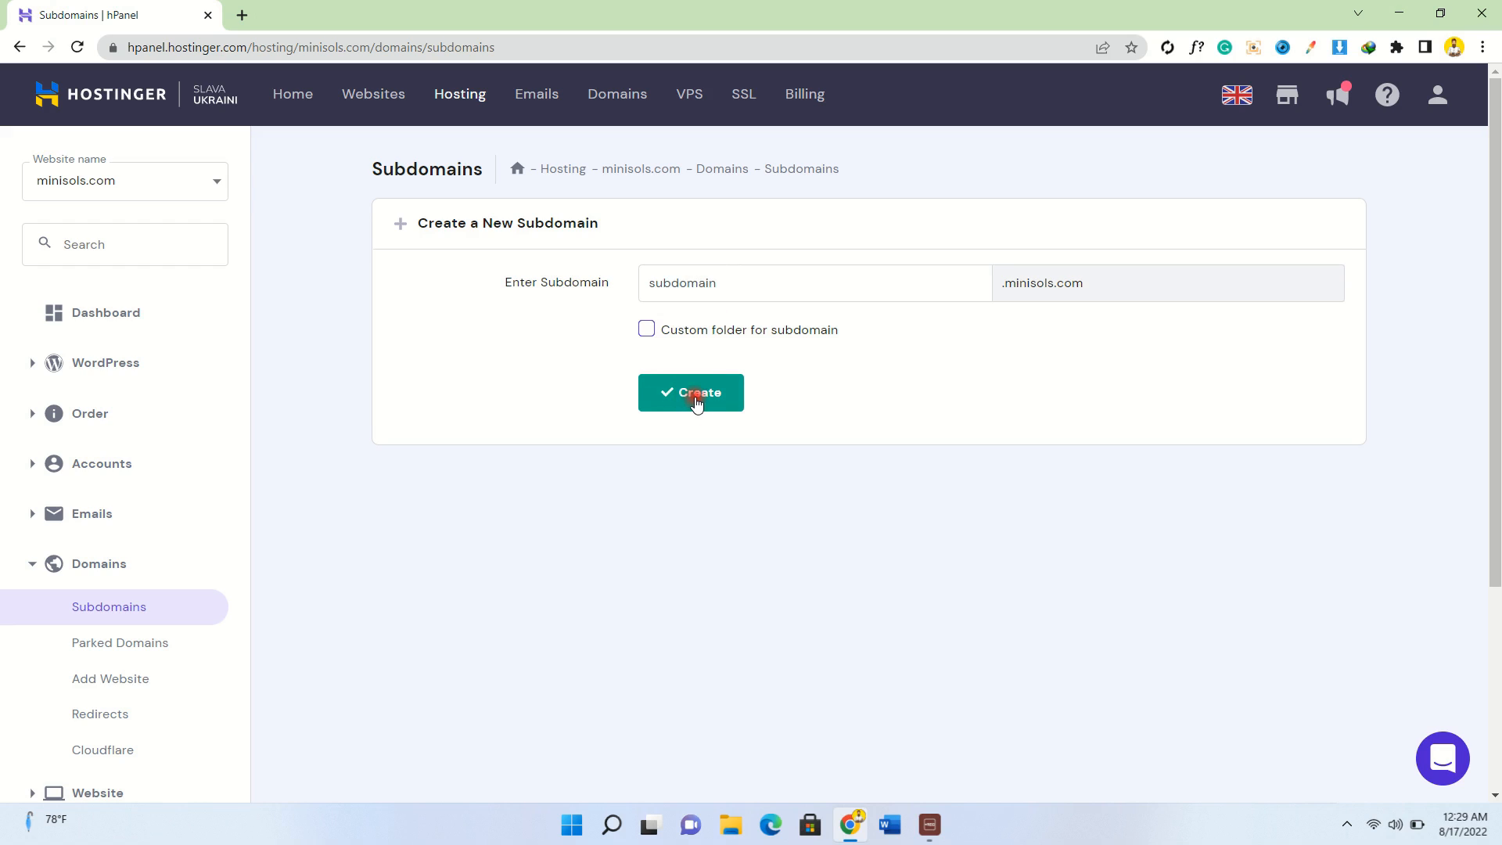
pyautogui.click(696, 401)
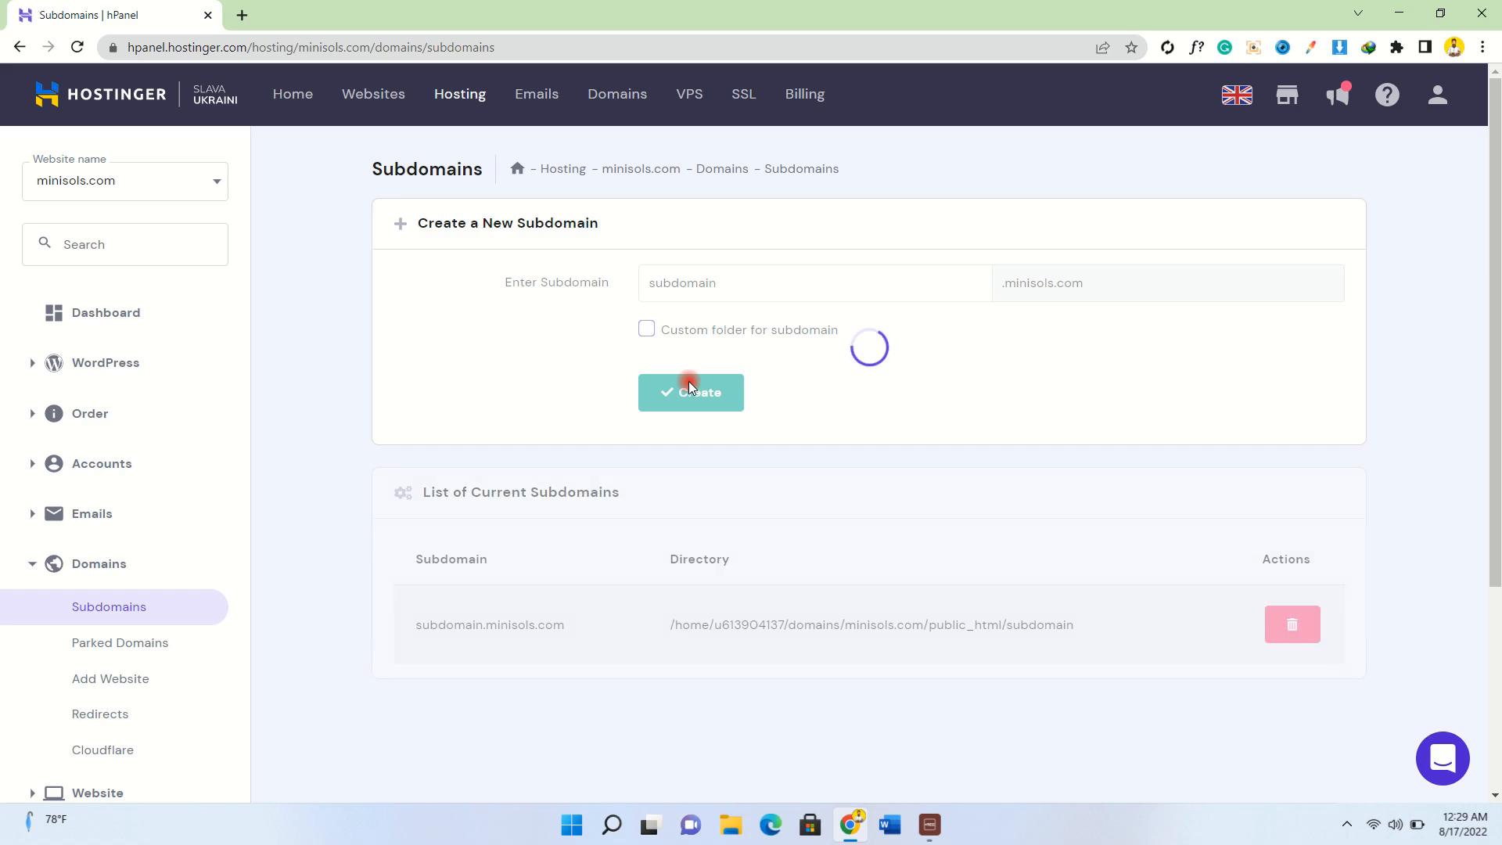
pyautogui.tripleClick(485, 626)
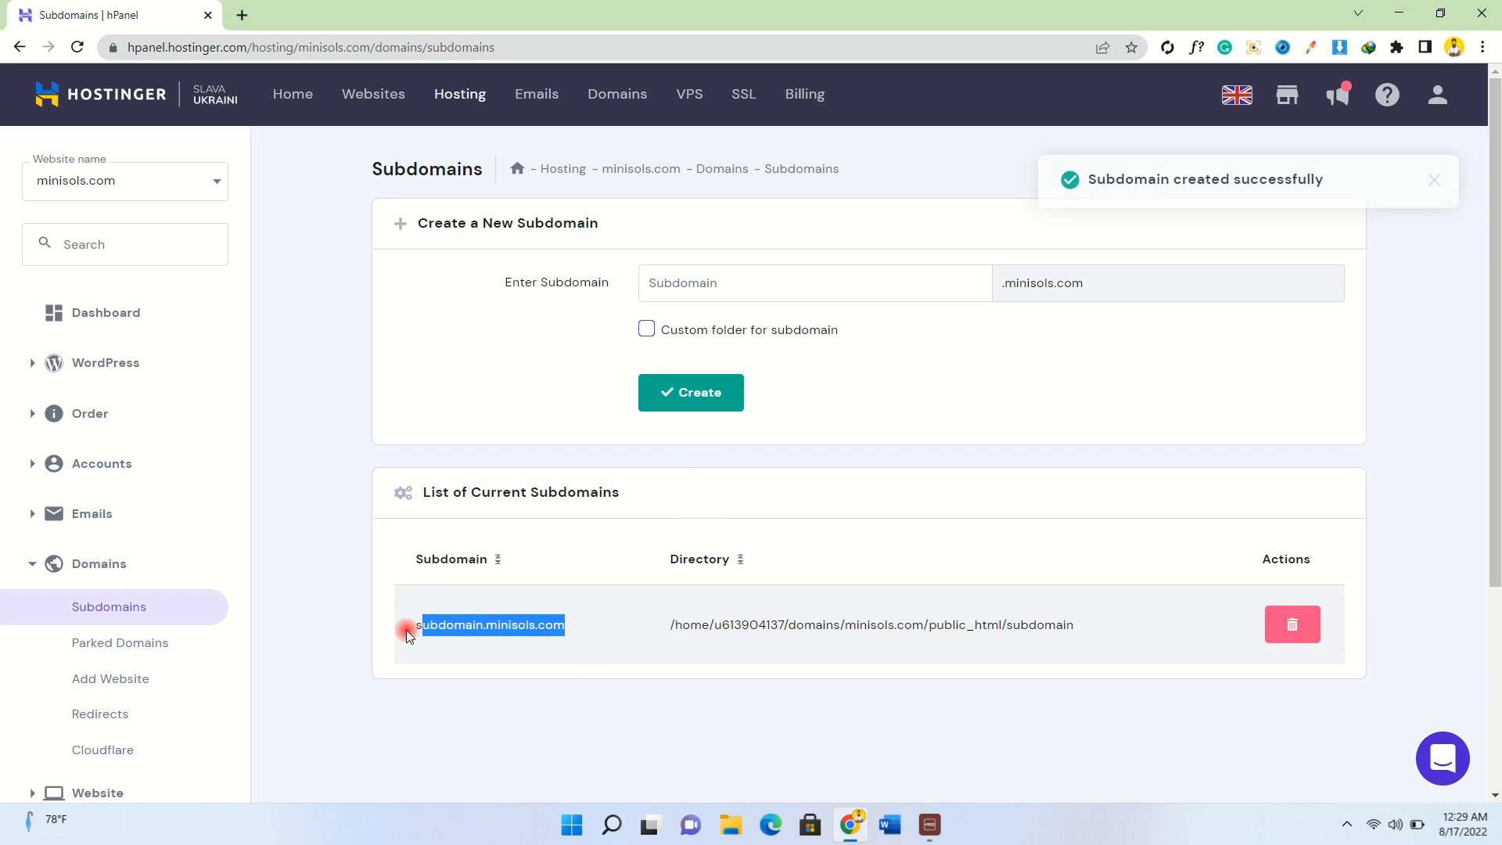
# Open the Auto Installer from the Website sidebar menu and choose WordPress.
pyautogui.click(462, 676)
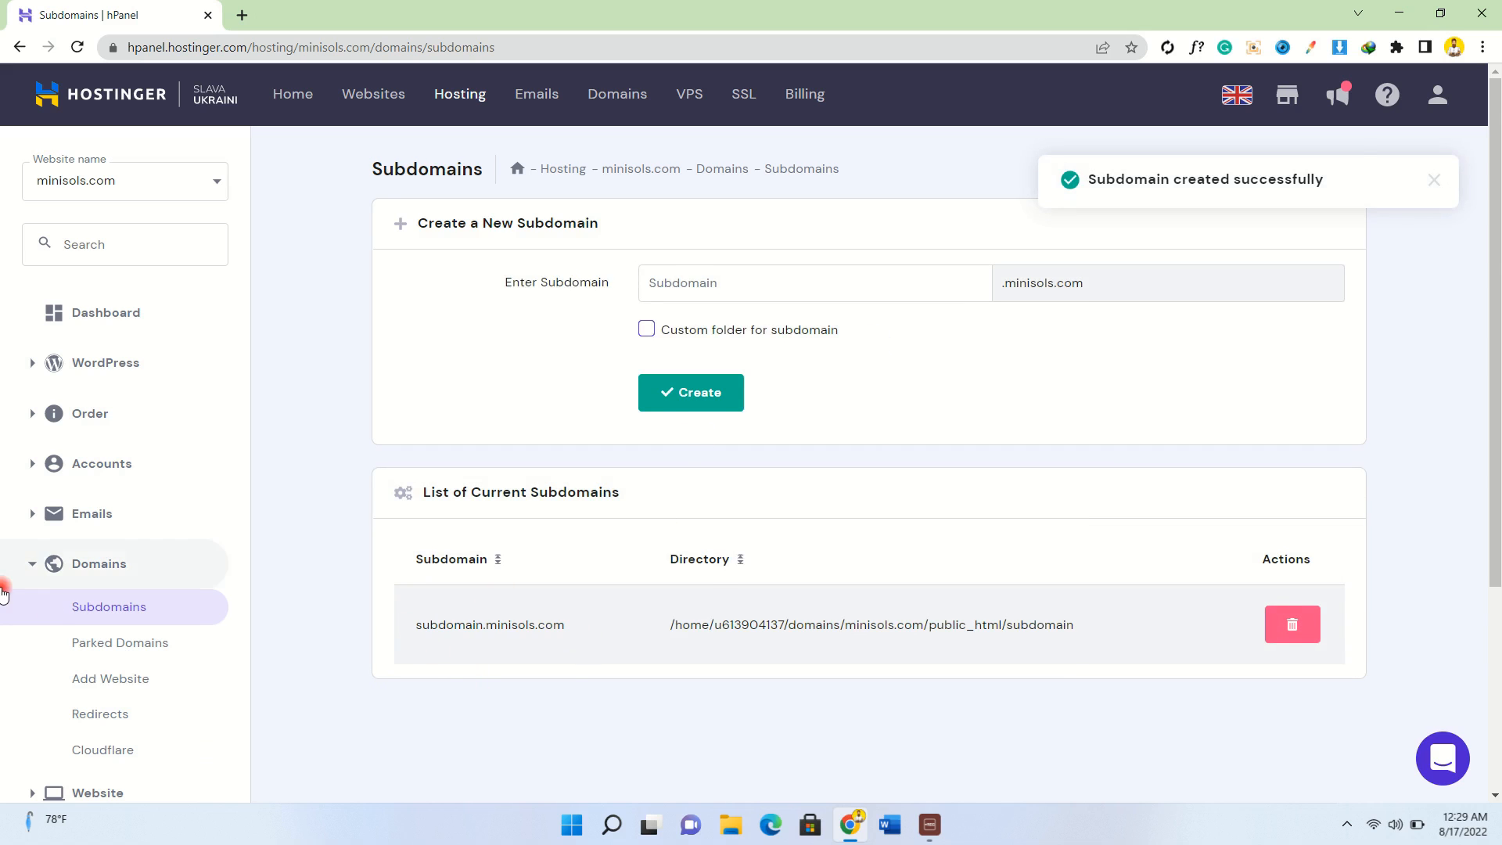
pyautogui.scroll(-3, 8, 578)
pyautogui.click(108, 528)
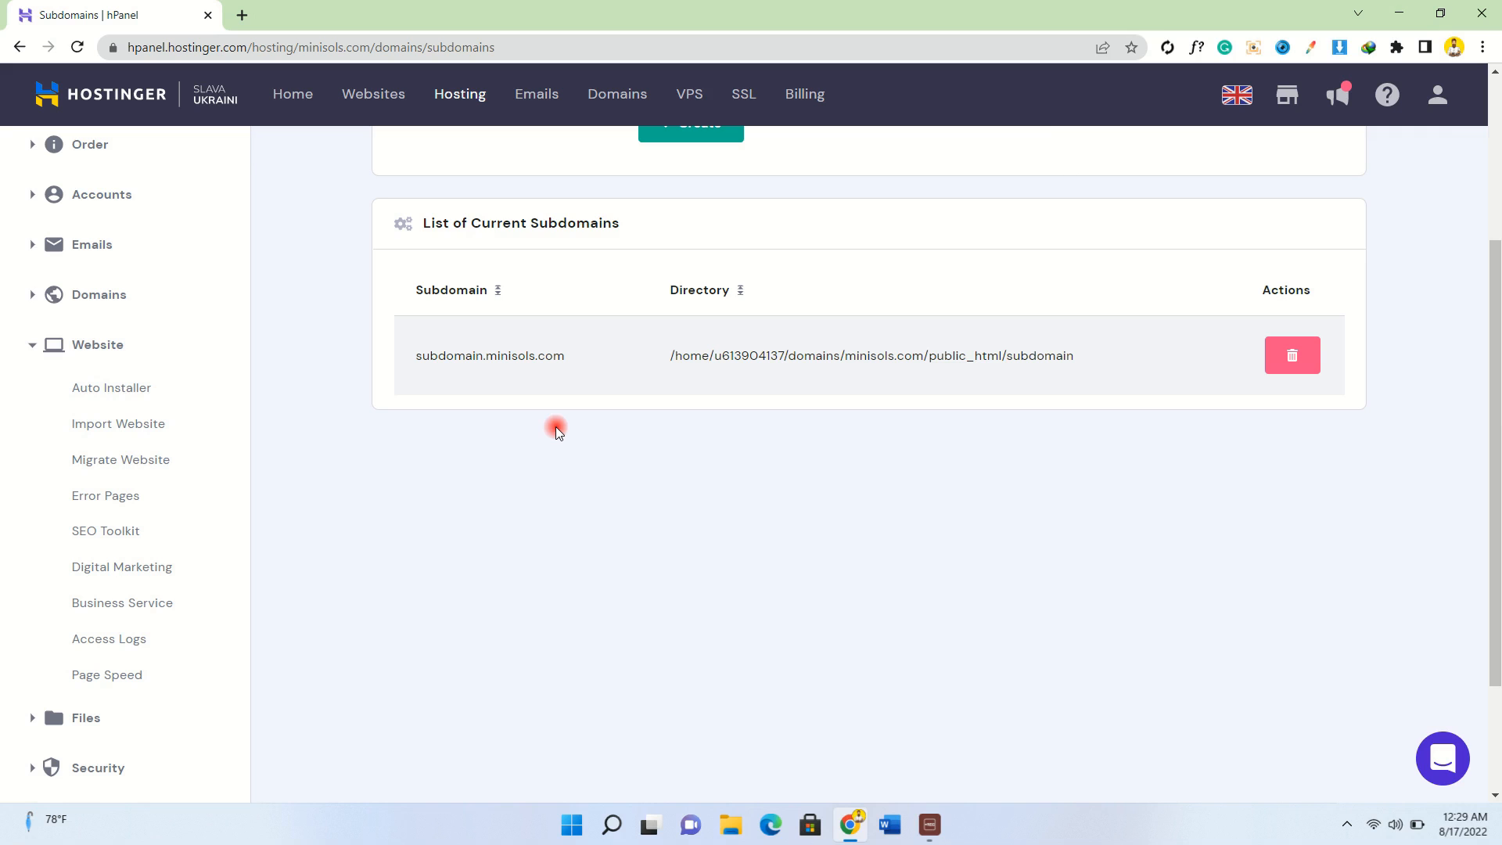
pyautogui.click(119, 387)
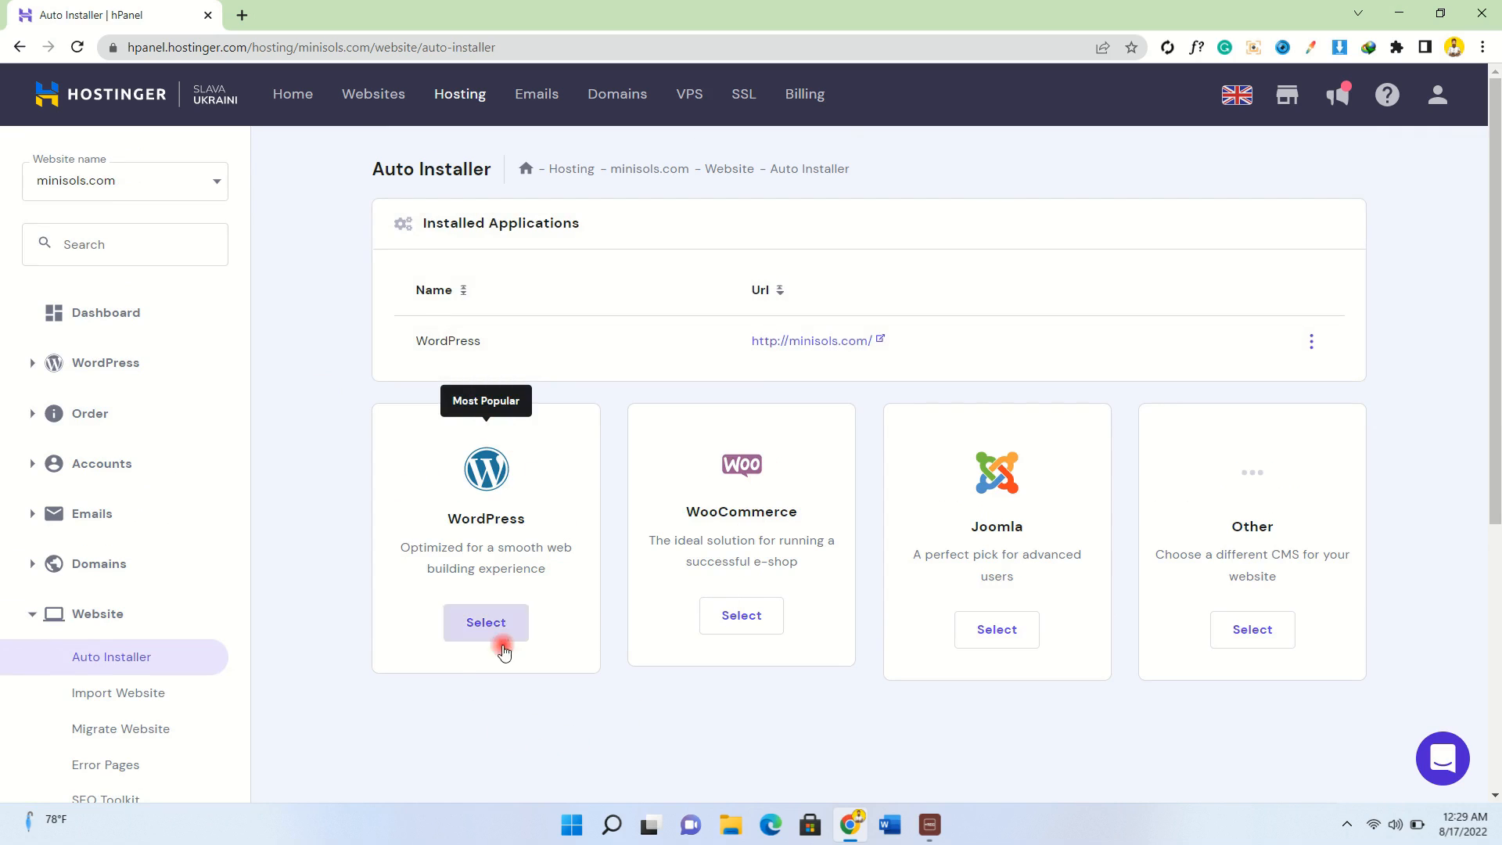
pyautogui.moveTo(528, 520); pyautogui.dragTo(444, 520)
pyautogui.click(543, 614)
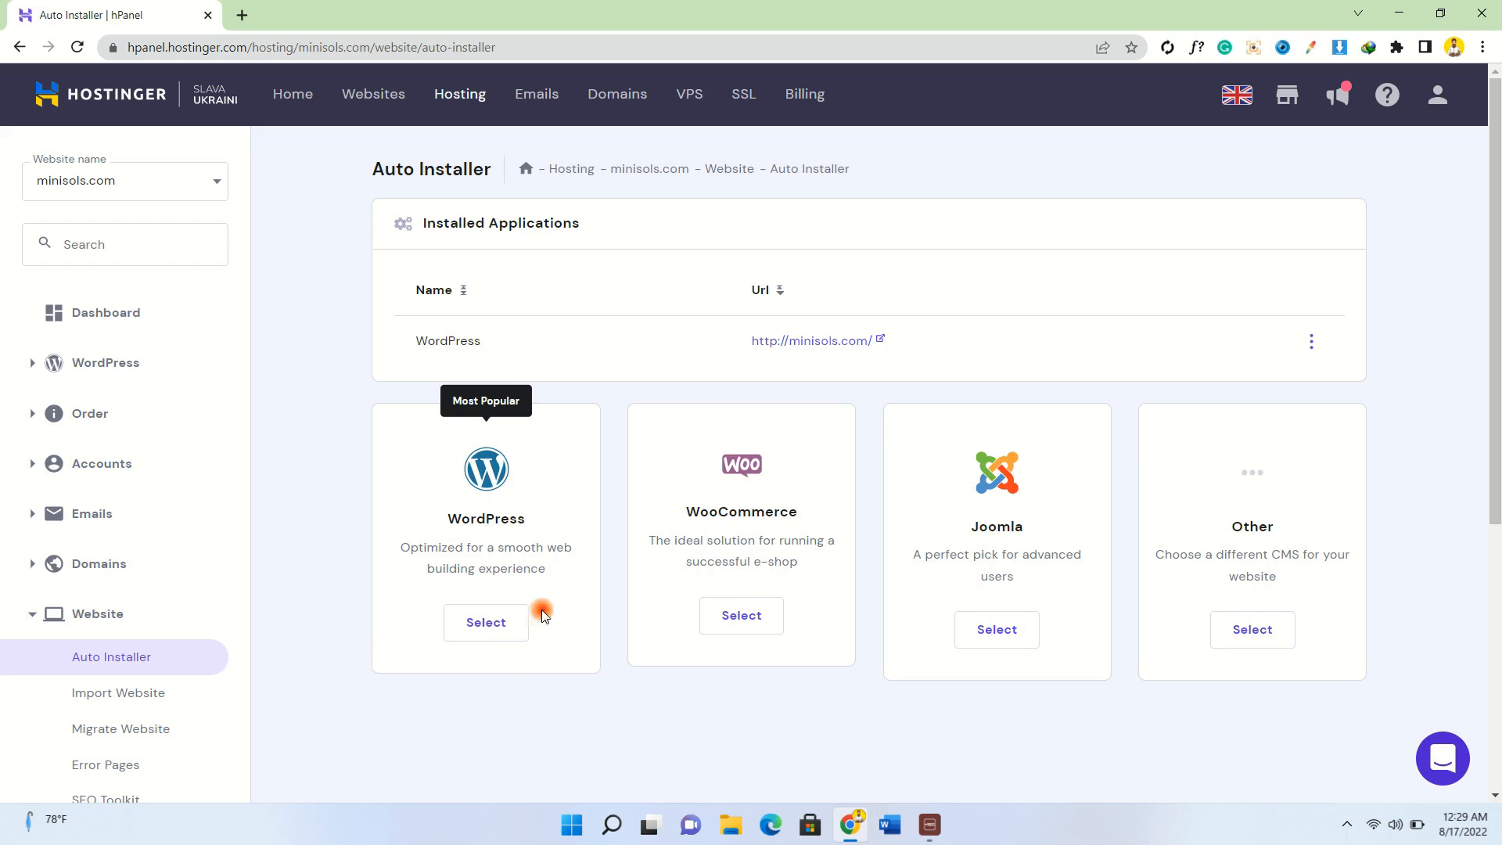
pyautogui.click(486, 632)
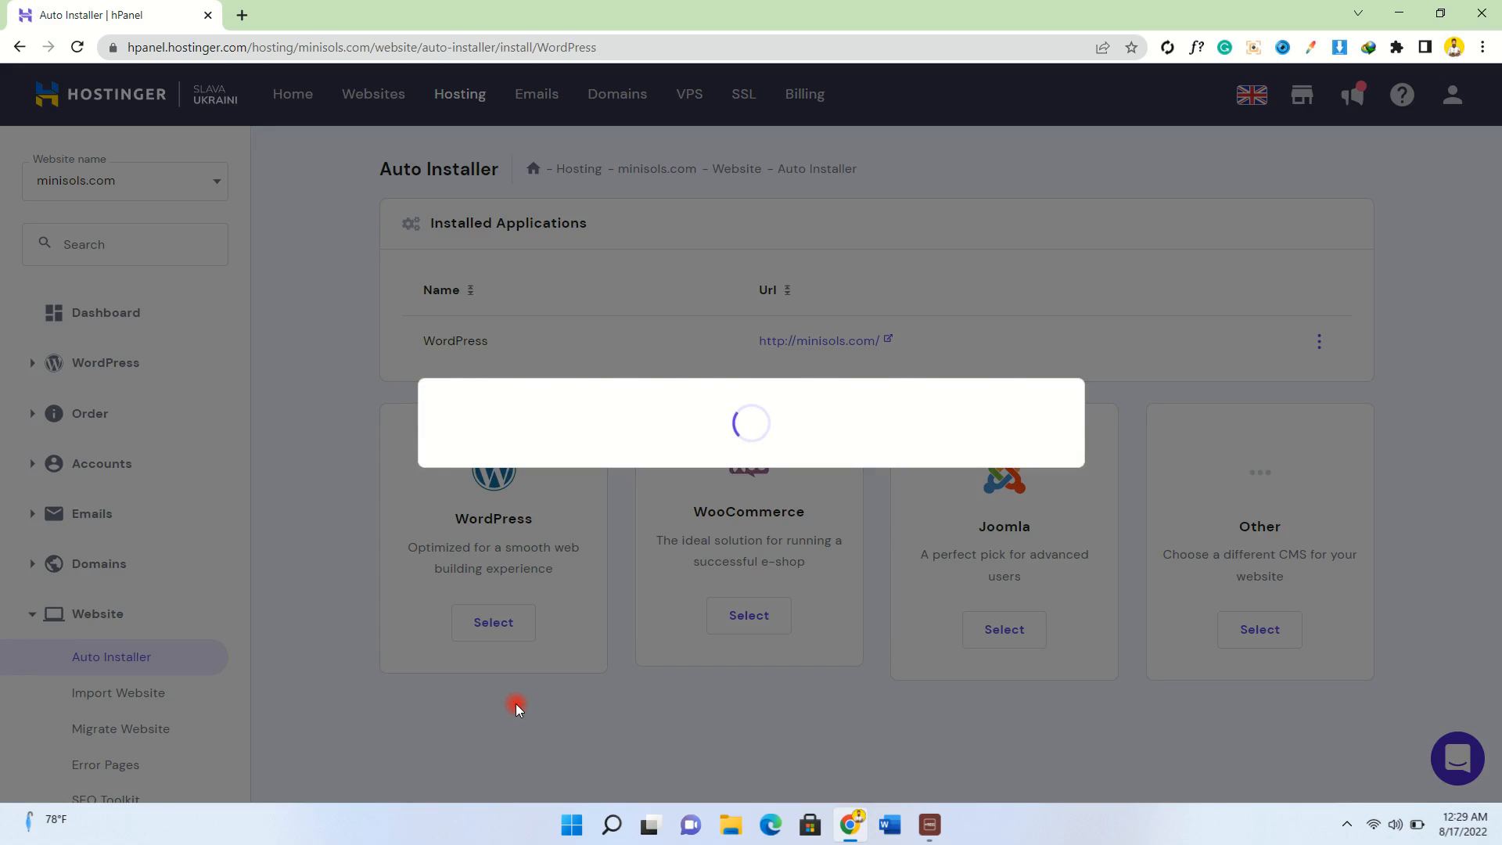
# Enter the site title 'Sub', fill in the admin credentials, and target subdomain.minisols.com.
pyautogui.click(562, 374)
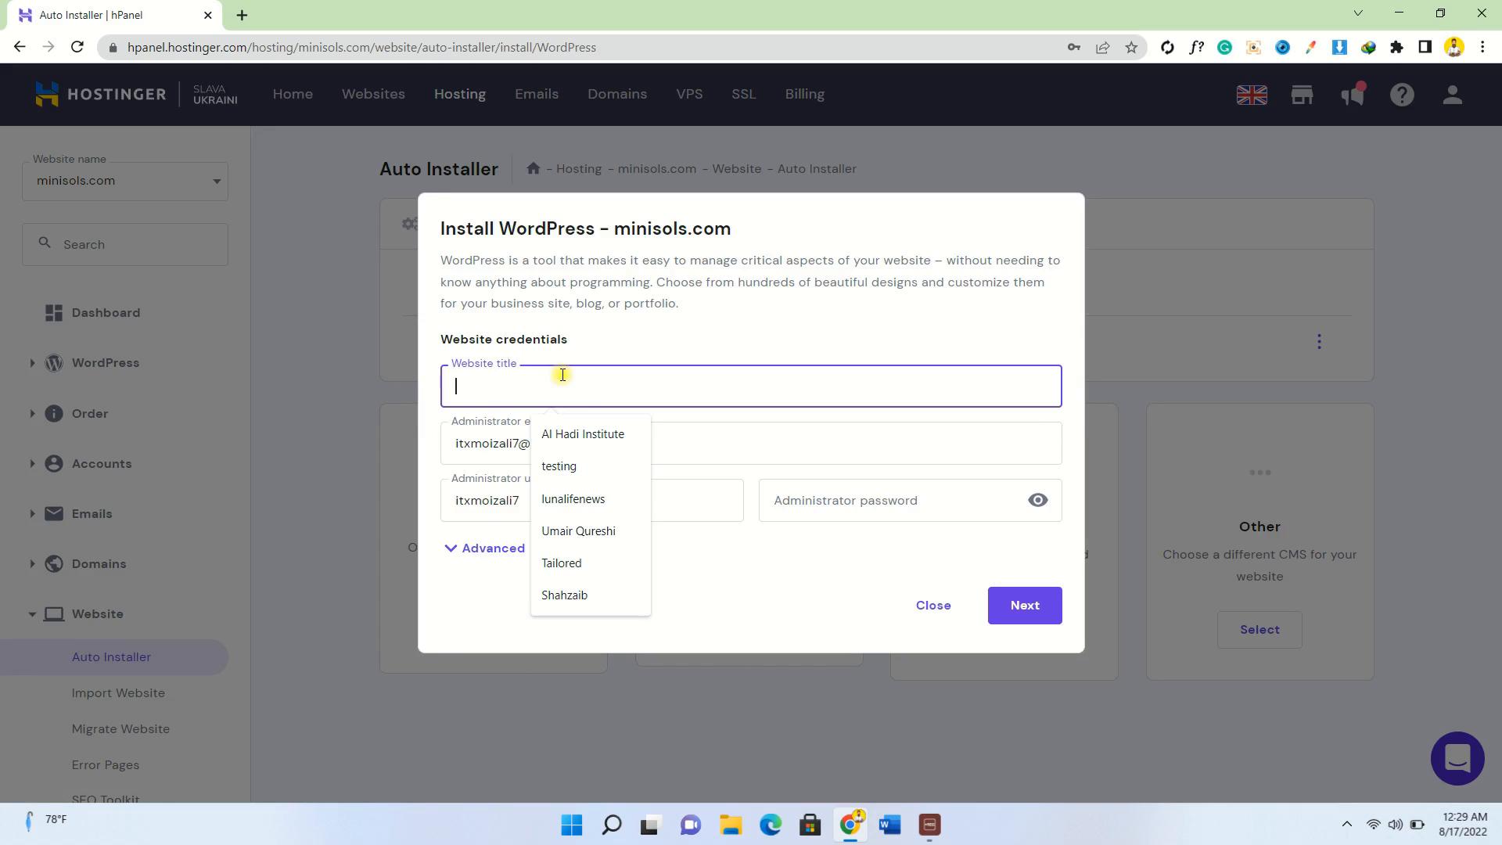
pyautogui.write('Subdomain')
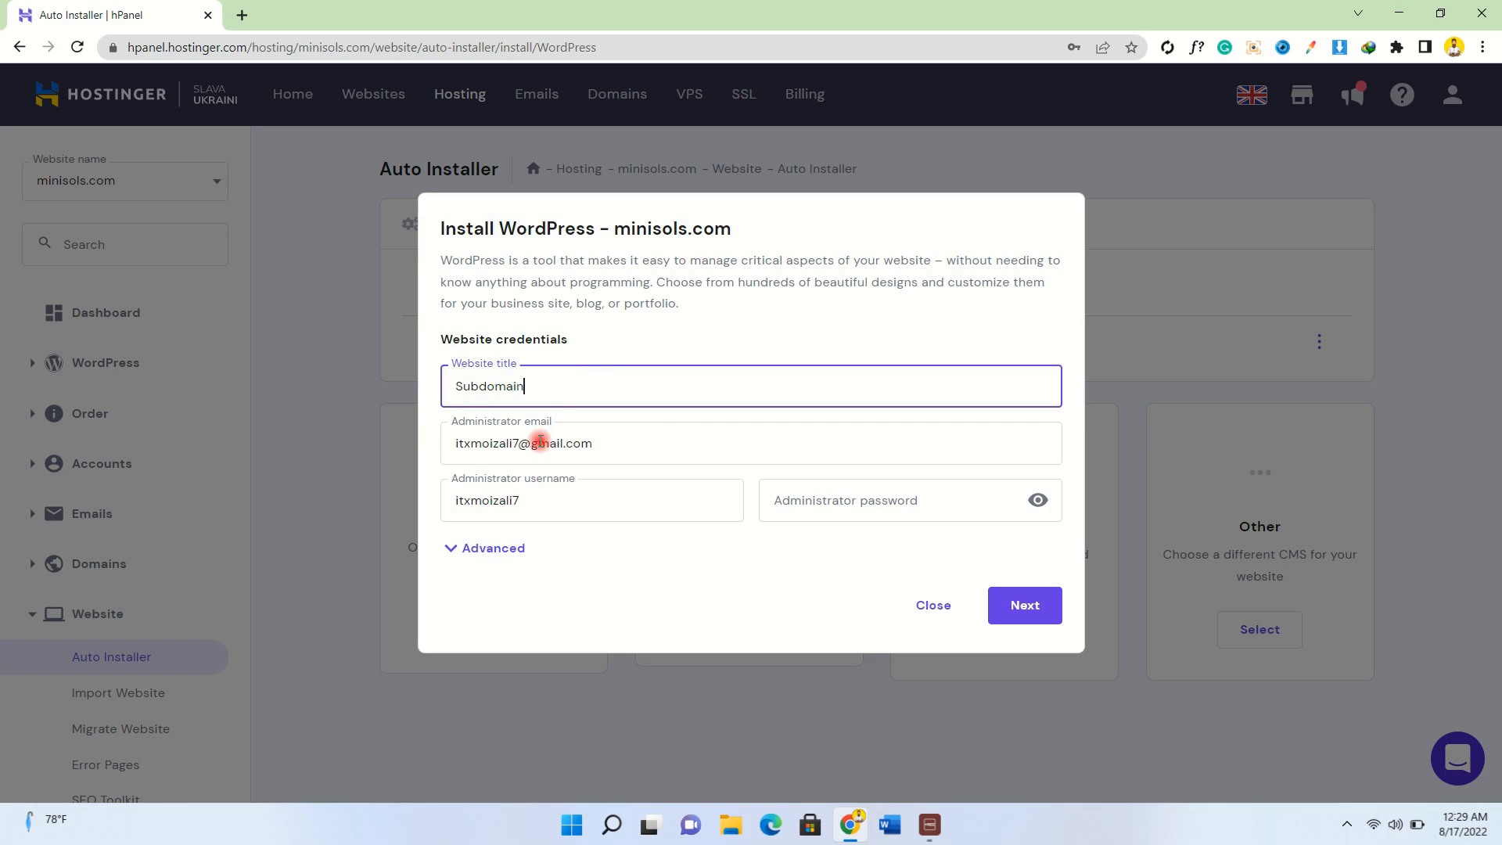
pyautogui.doubleClick(497, 501)
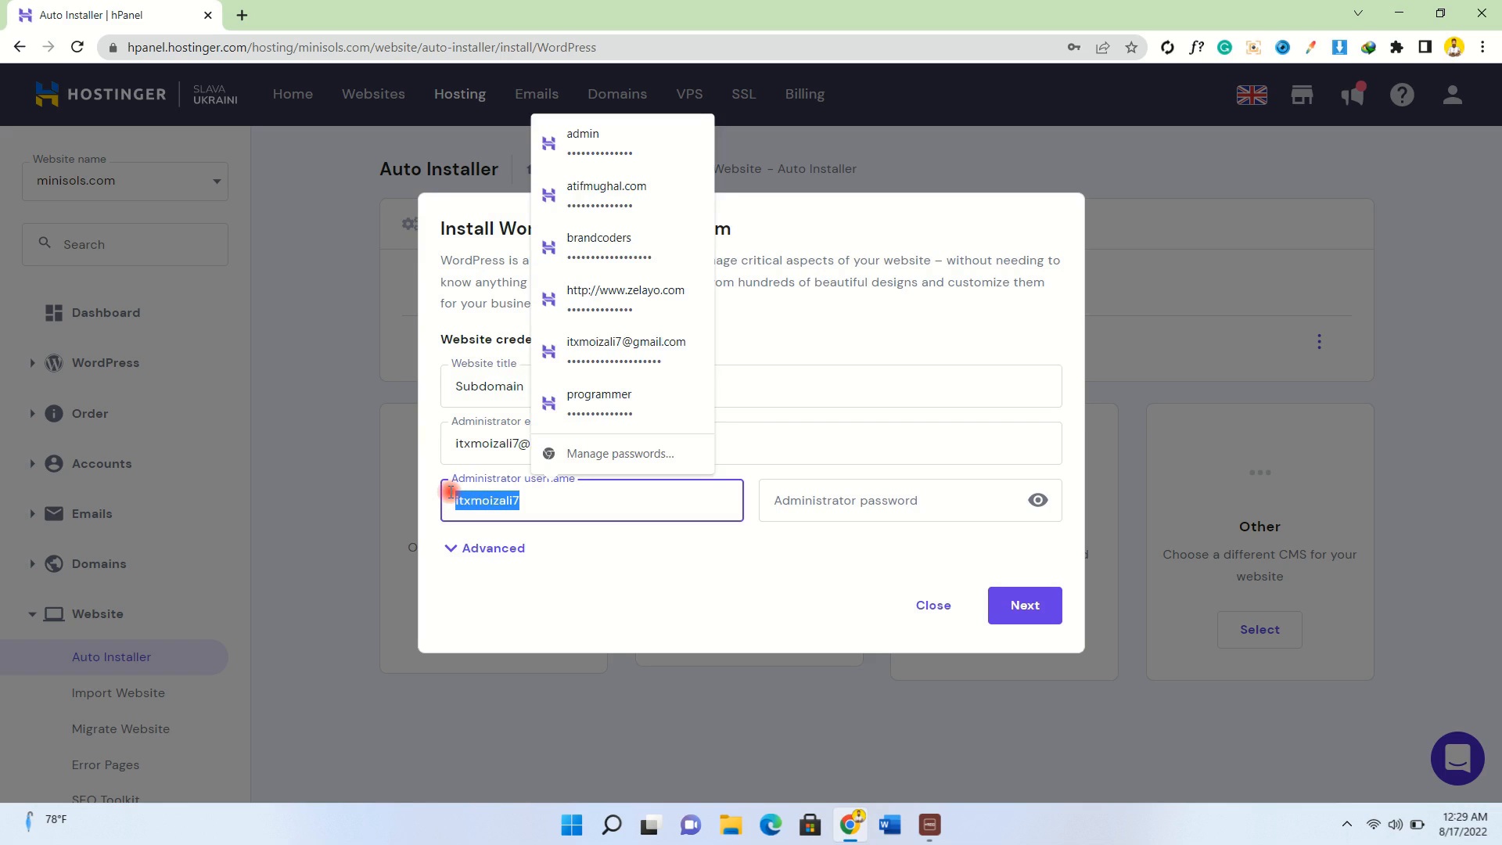
pyautogui.press('BackSpace')
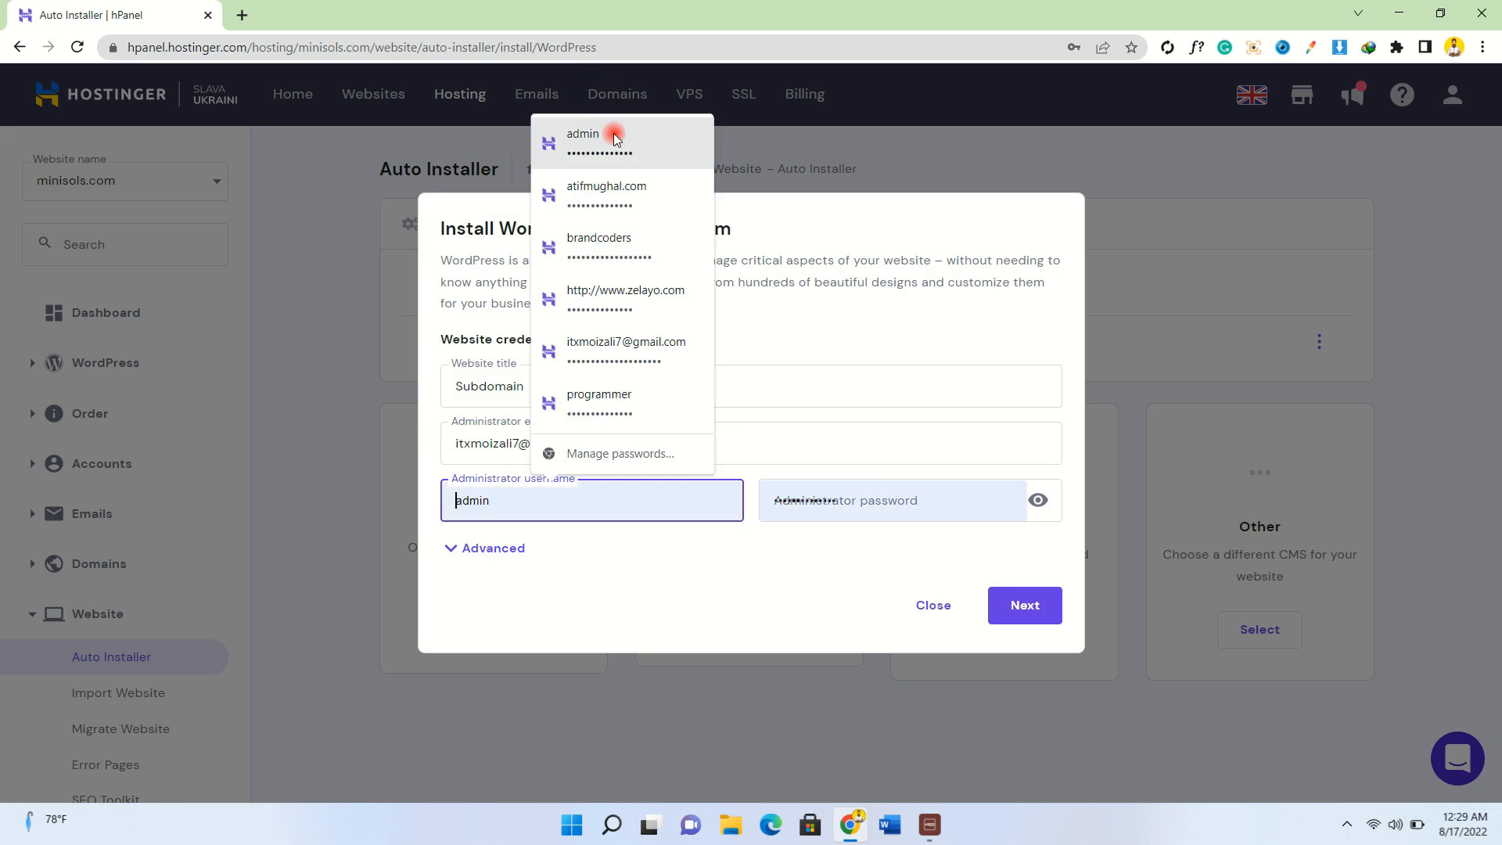
pyautogui.click(614, 139)
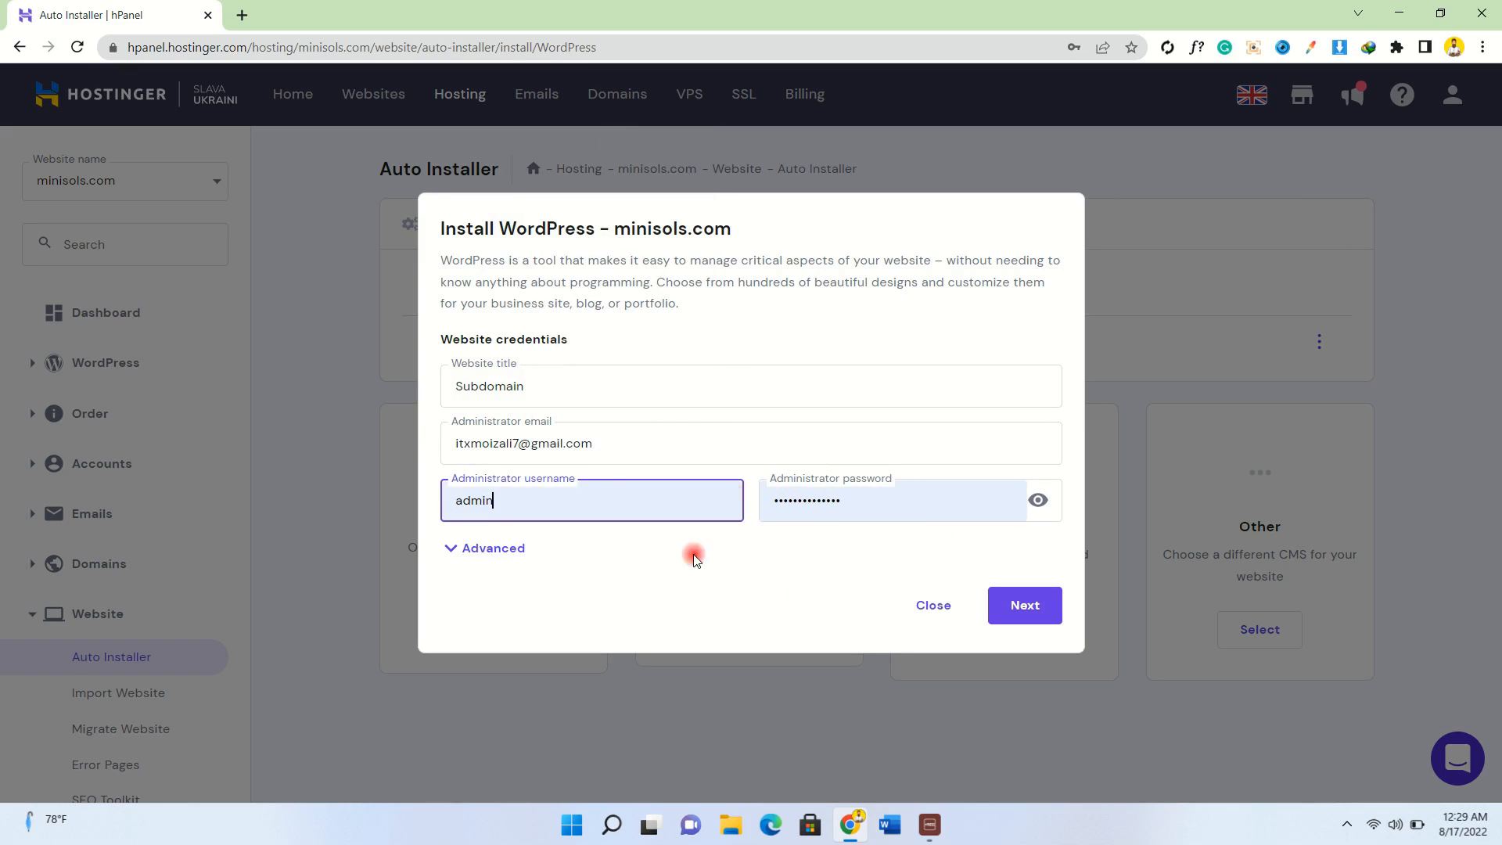
pyautogui.click(486, 550)
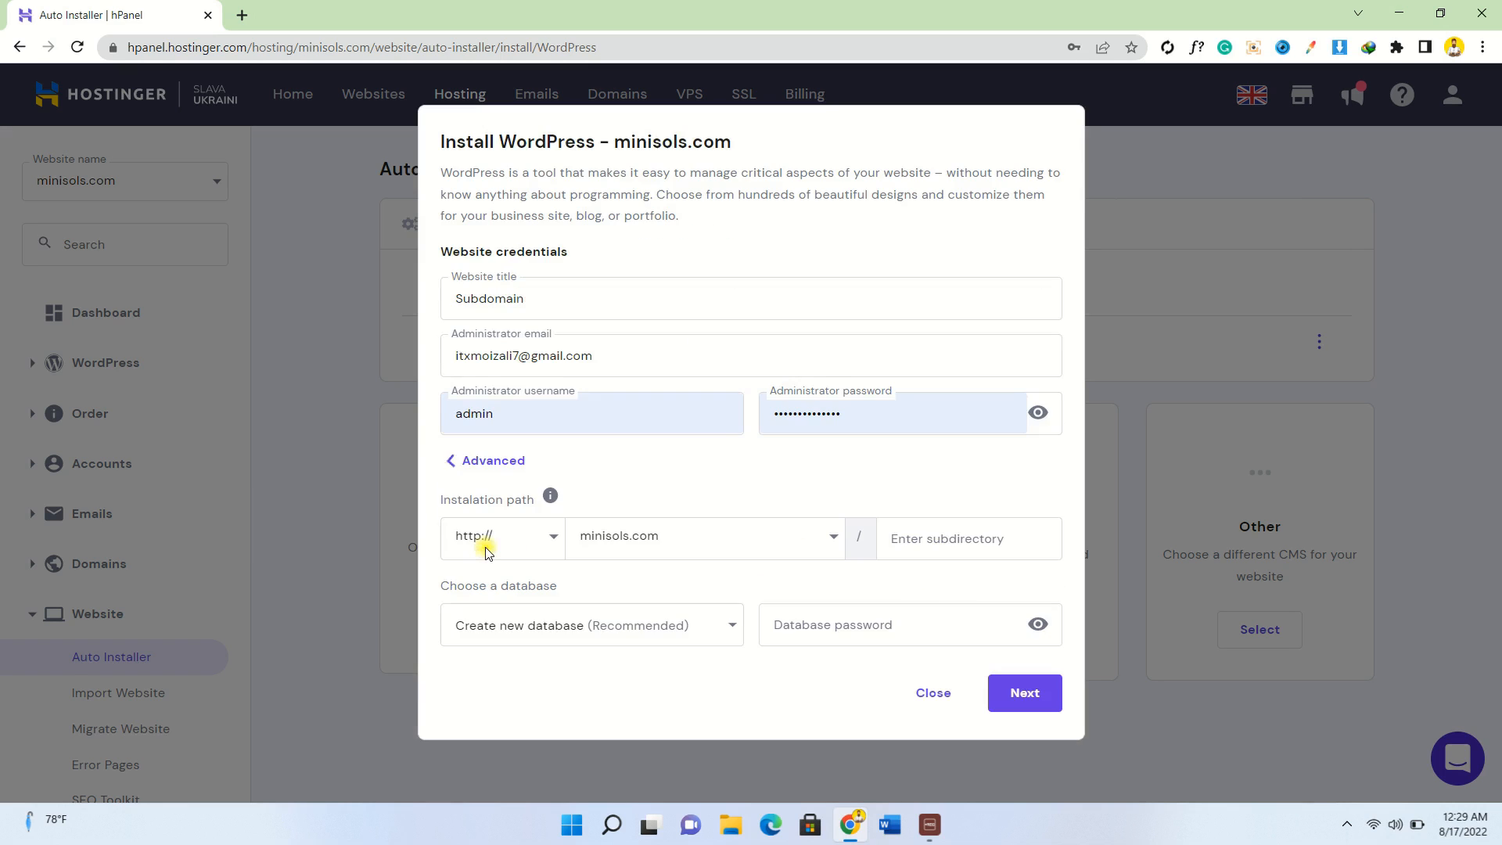
pyautogui.click(671, 546)
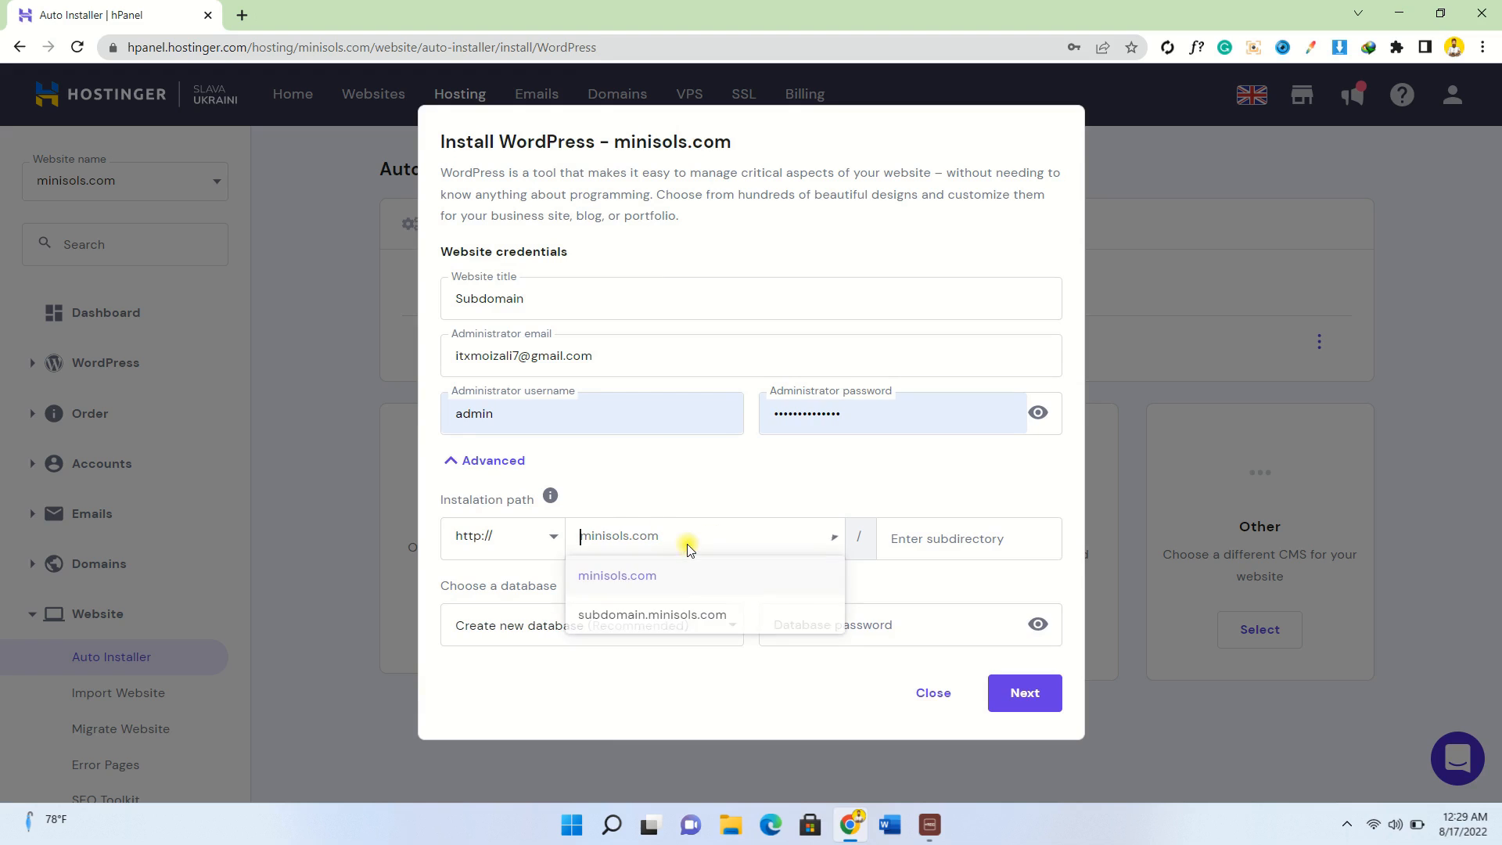
pyautogui.click(667, 616)
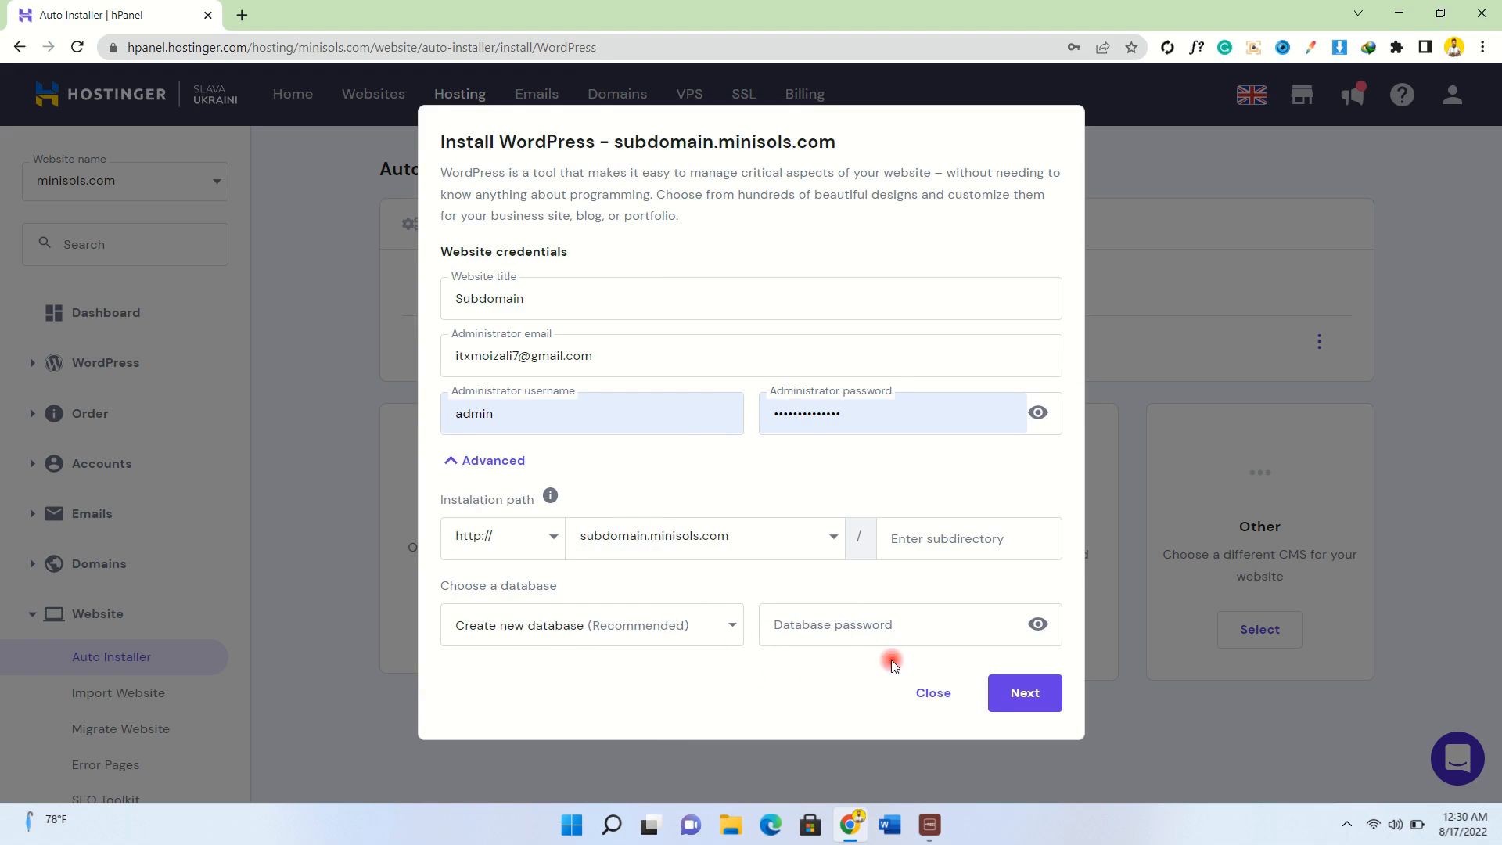
pyautogui.click(1018, 699)
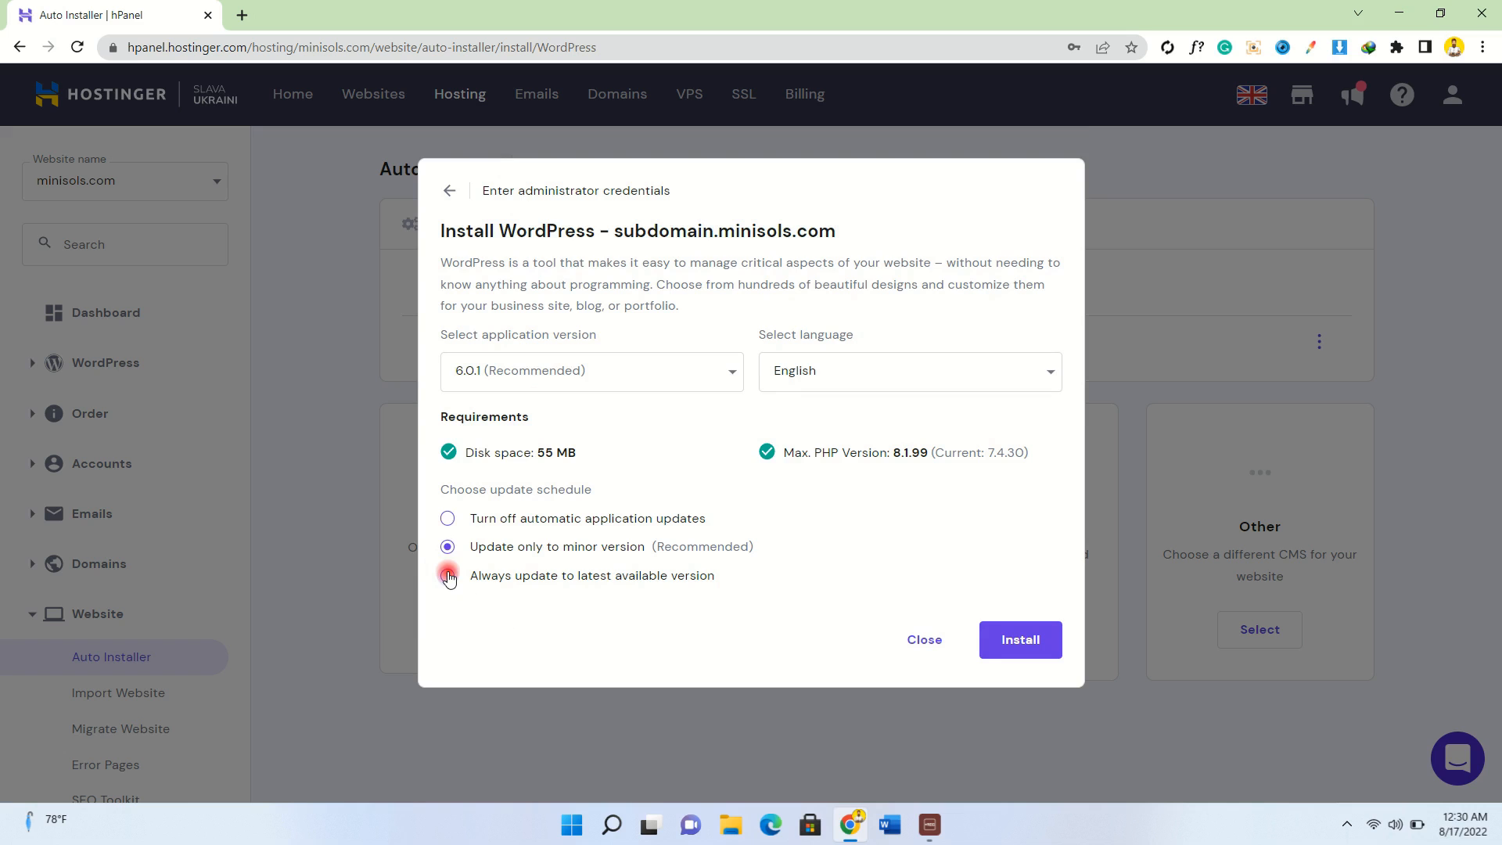
# Set always-update-to-latest, keep WordPress 6.0.1 (Recommended), and start the installation.
pyautogui.click(447, 576)
pyautogui.click(727, 372)
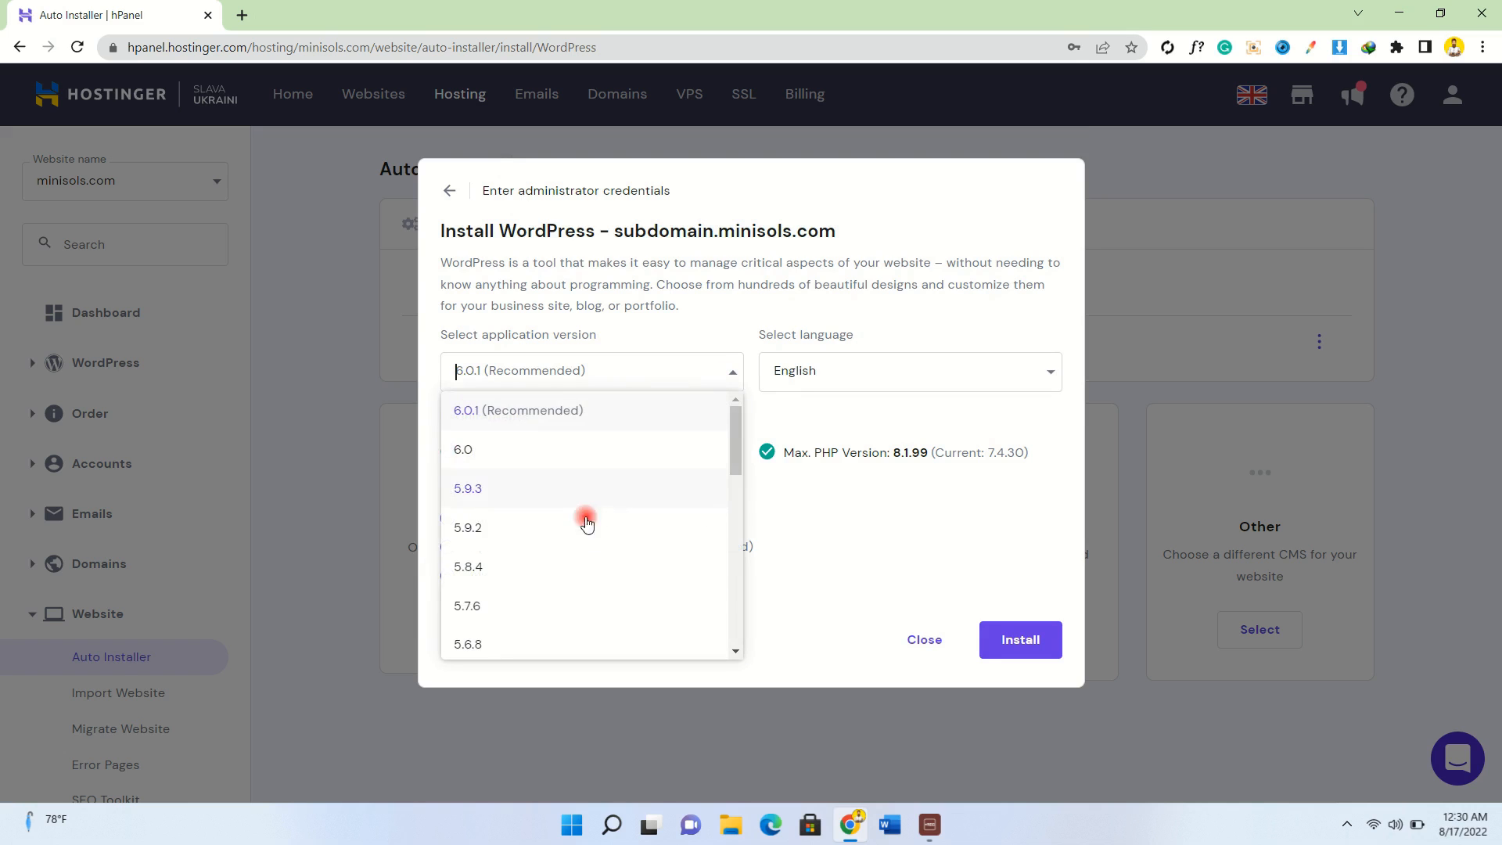
pyautogui.scroll(-10, 578, 512)
pyautogui.scroll(10, 577, 509)
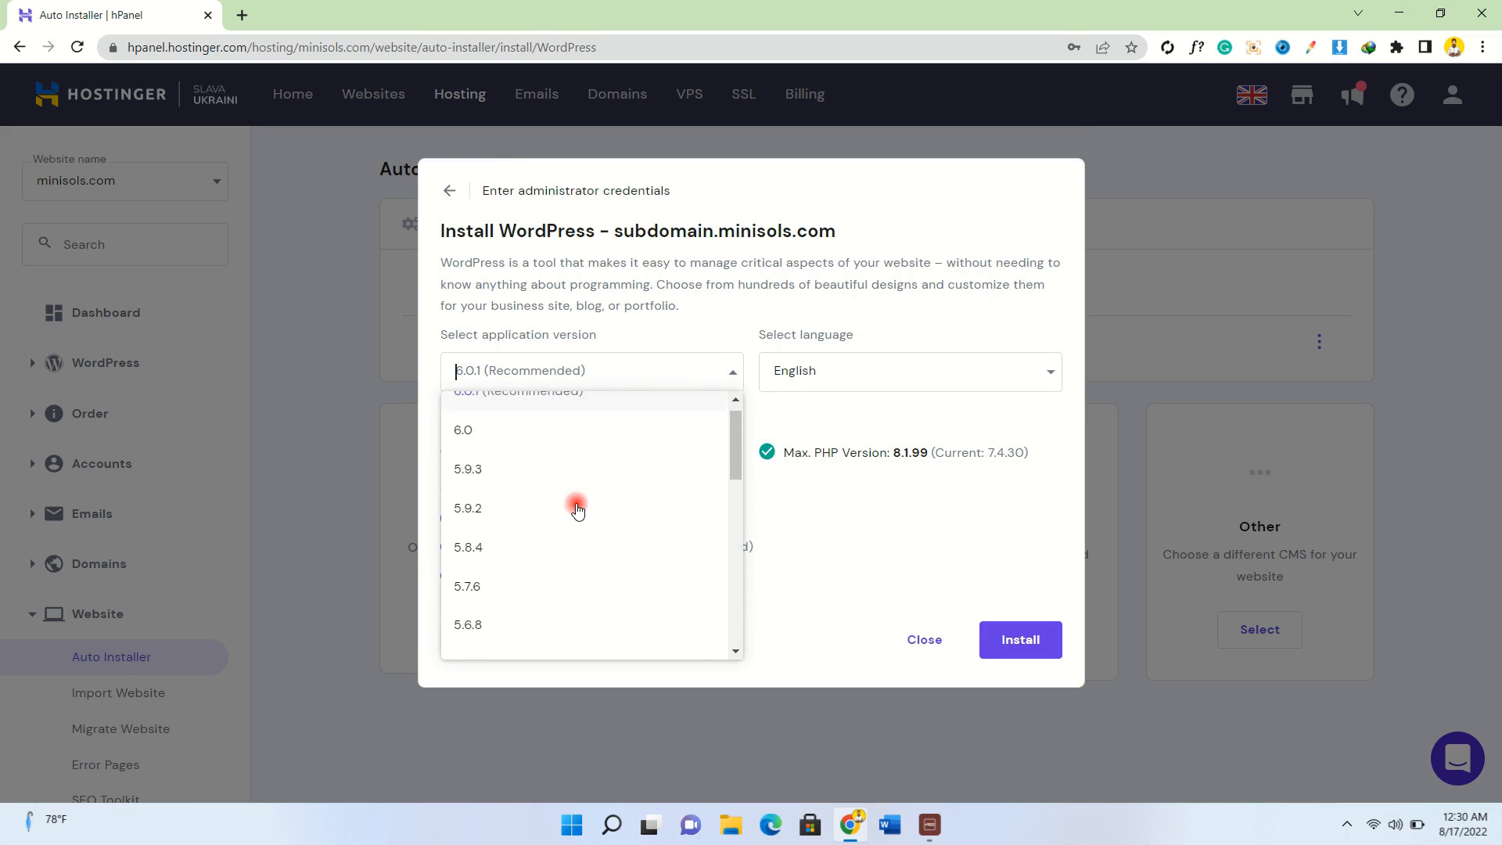
pyautogui.scroll(1, 577, 509)
pyautogui.click(540, 409)
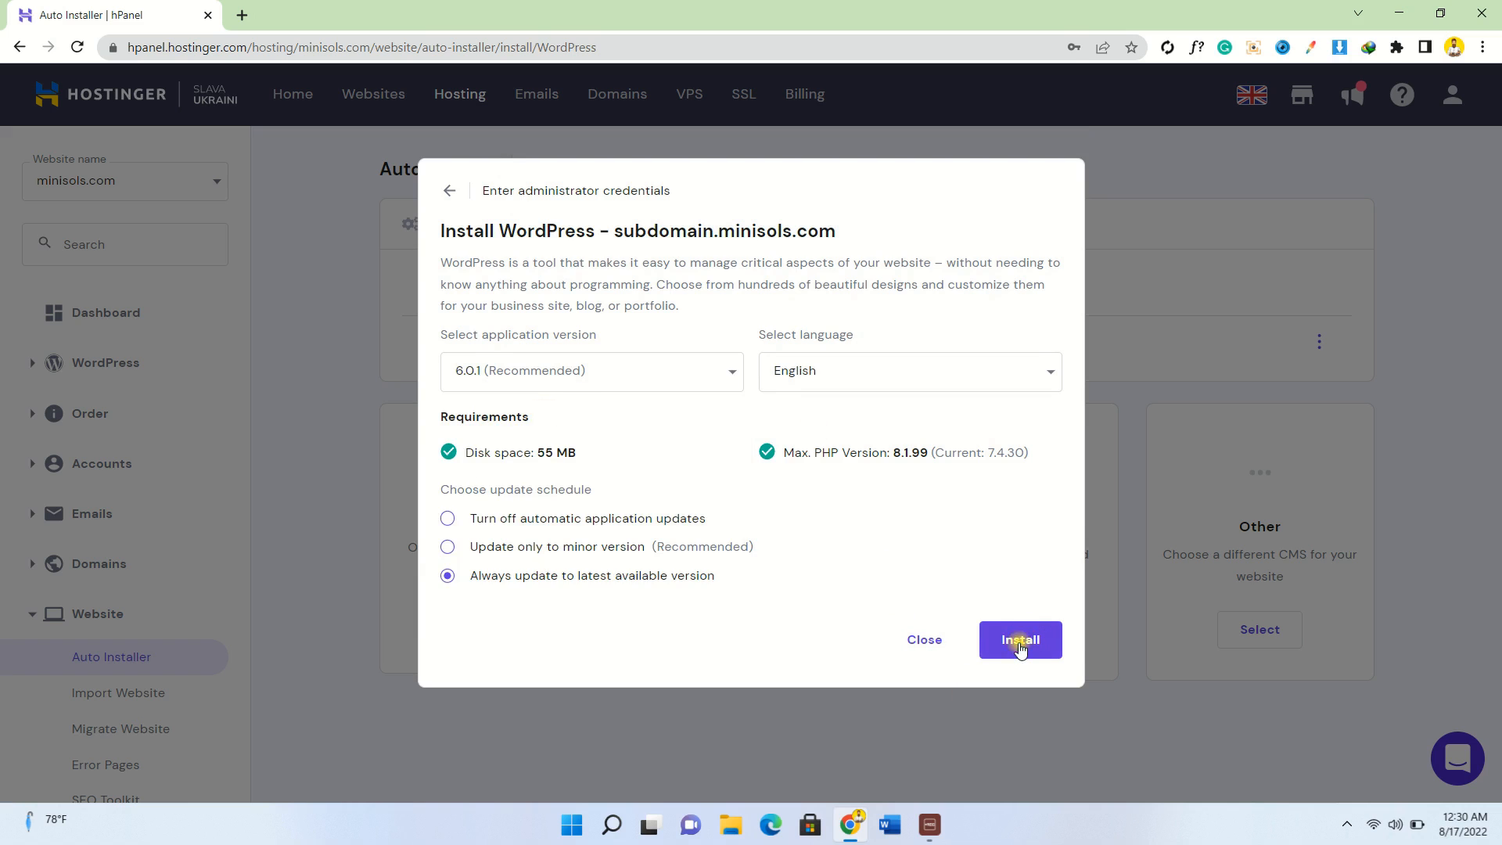
pyautogui.click(1020, 642)
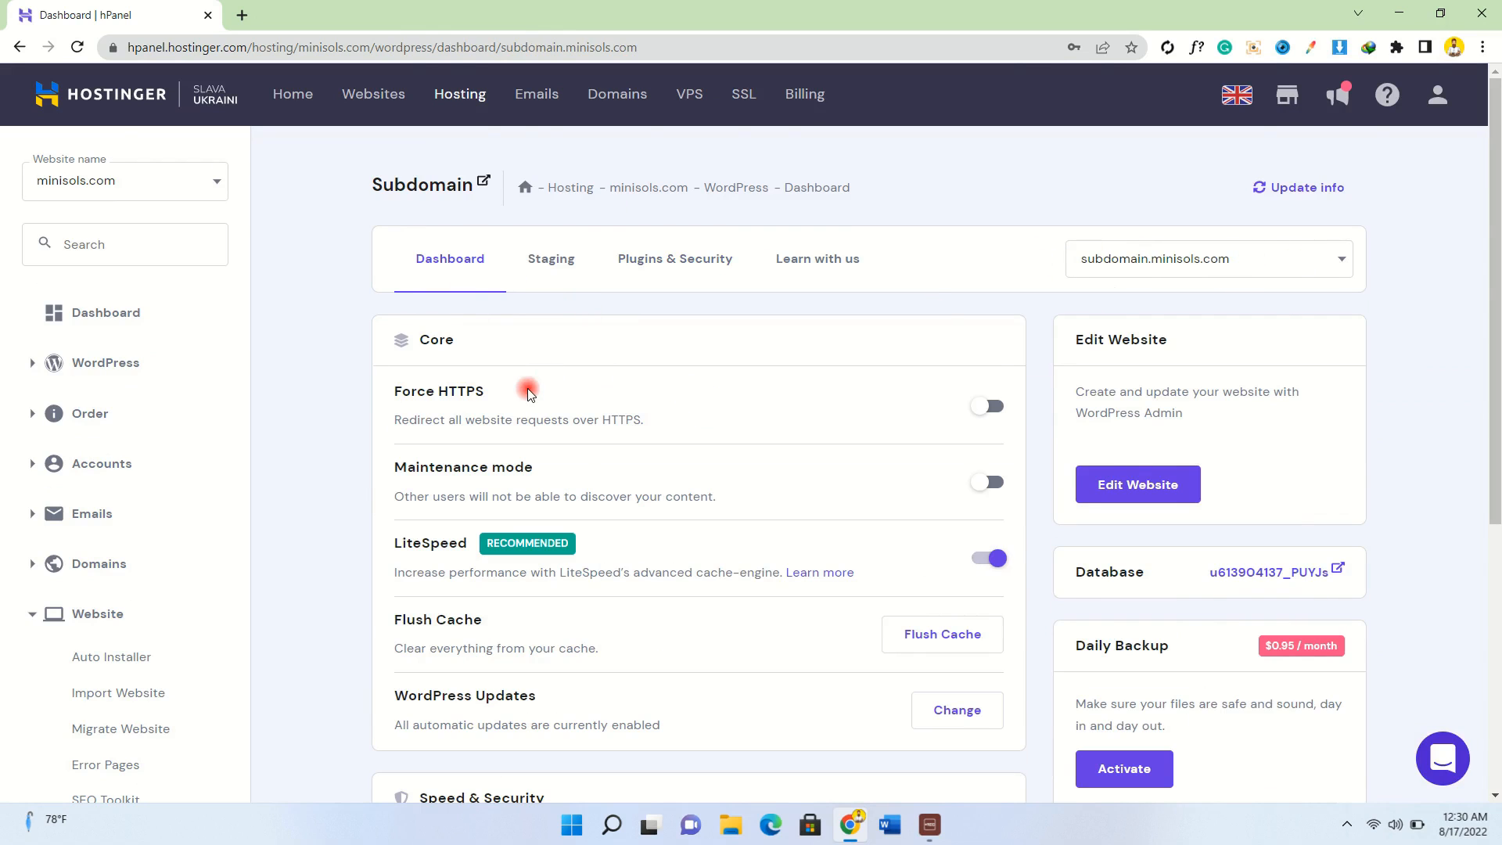
# Install an SSL certificate for subdomain.minisols.com and dismiss the installing notice.
pyautogui.scroll(-4, 526, 391)
pyautogui.scroll(4, 570, 513)
pyautogui.scroll(-4, 818, 482)
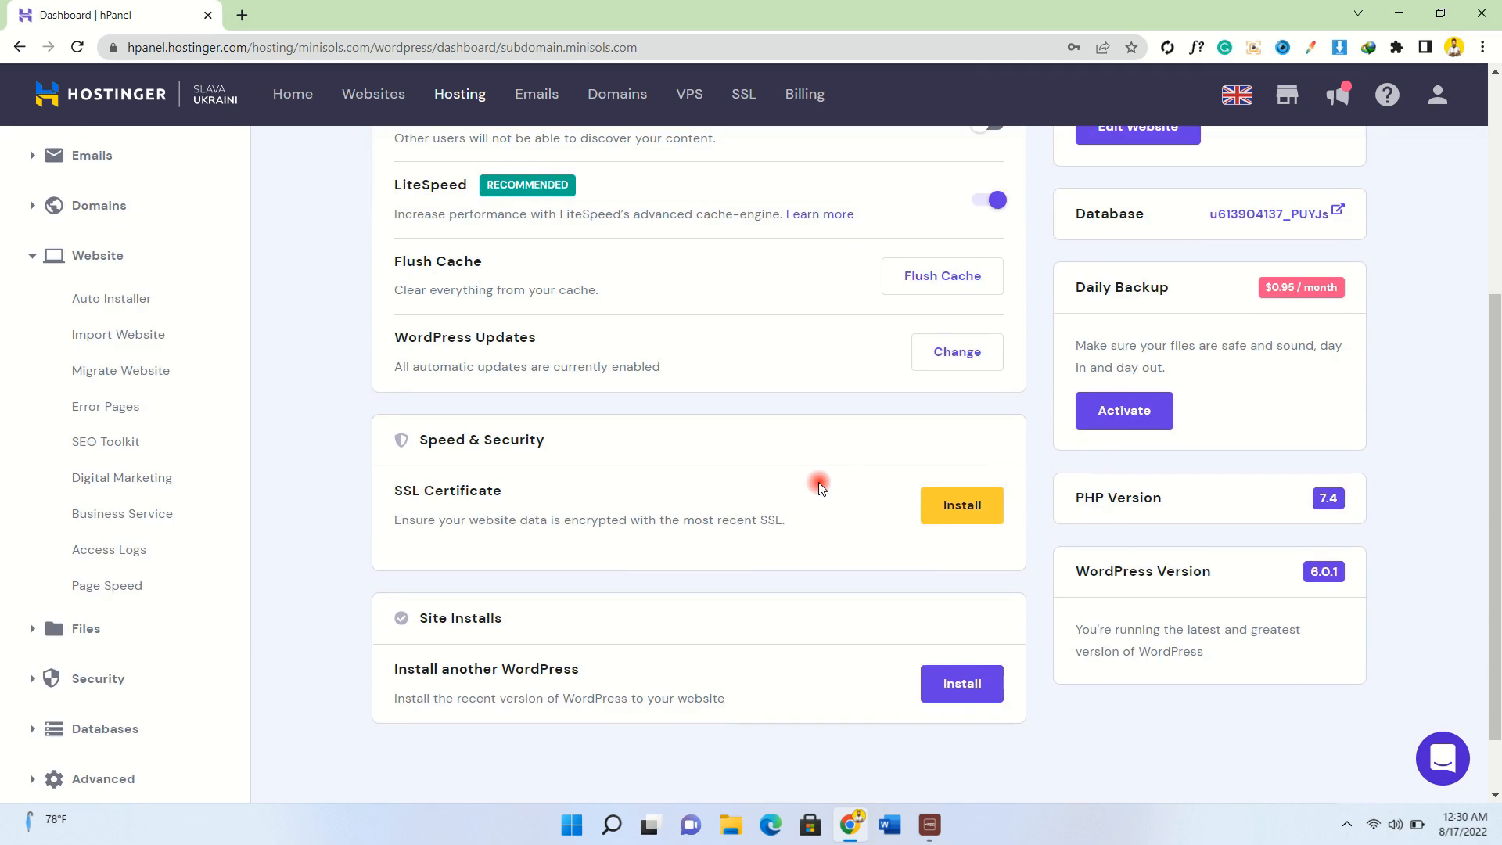
pyautogui.click(958, 517)
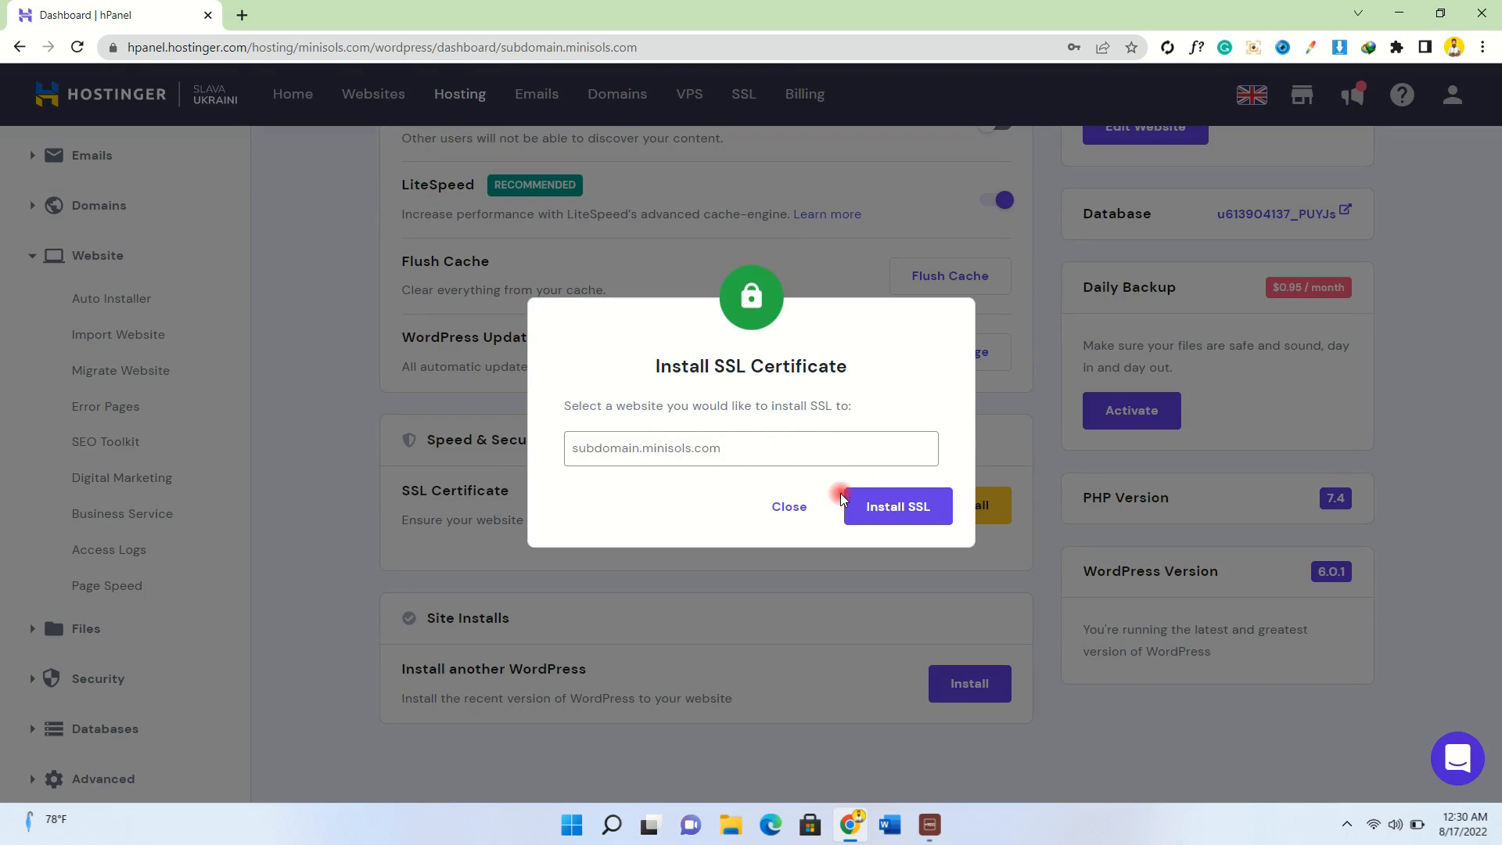
pyautogui.click(860, 501)
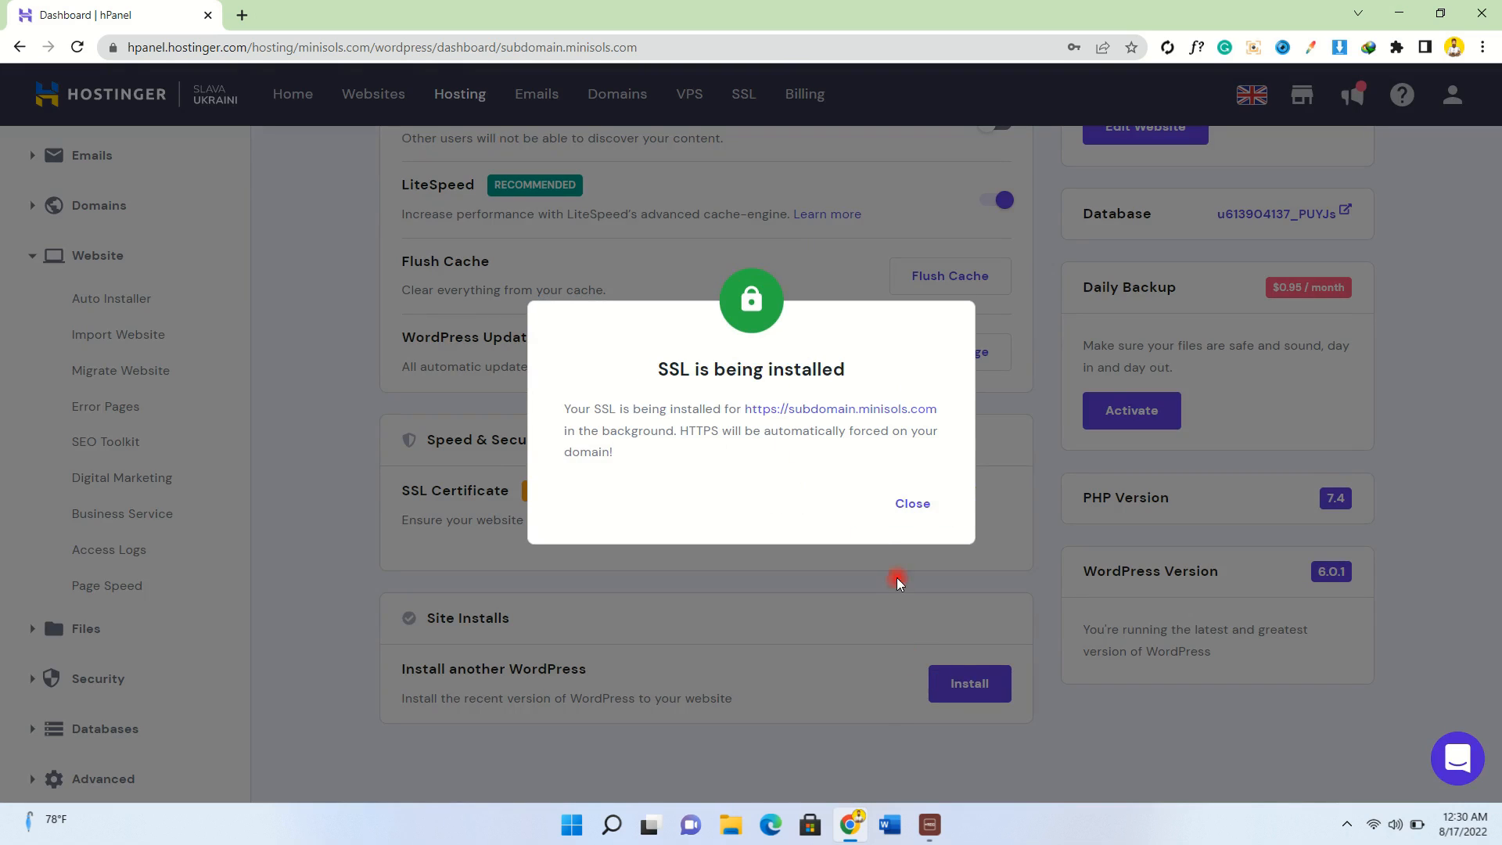
pyautogui.click(913, 504)
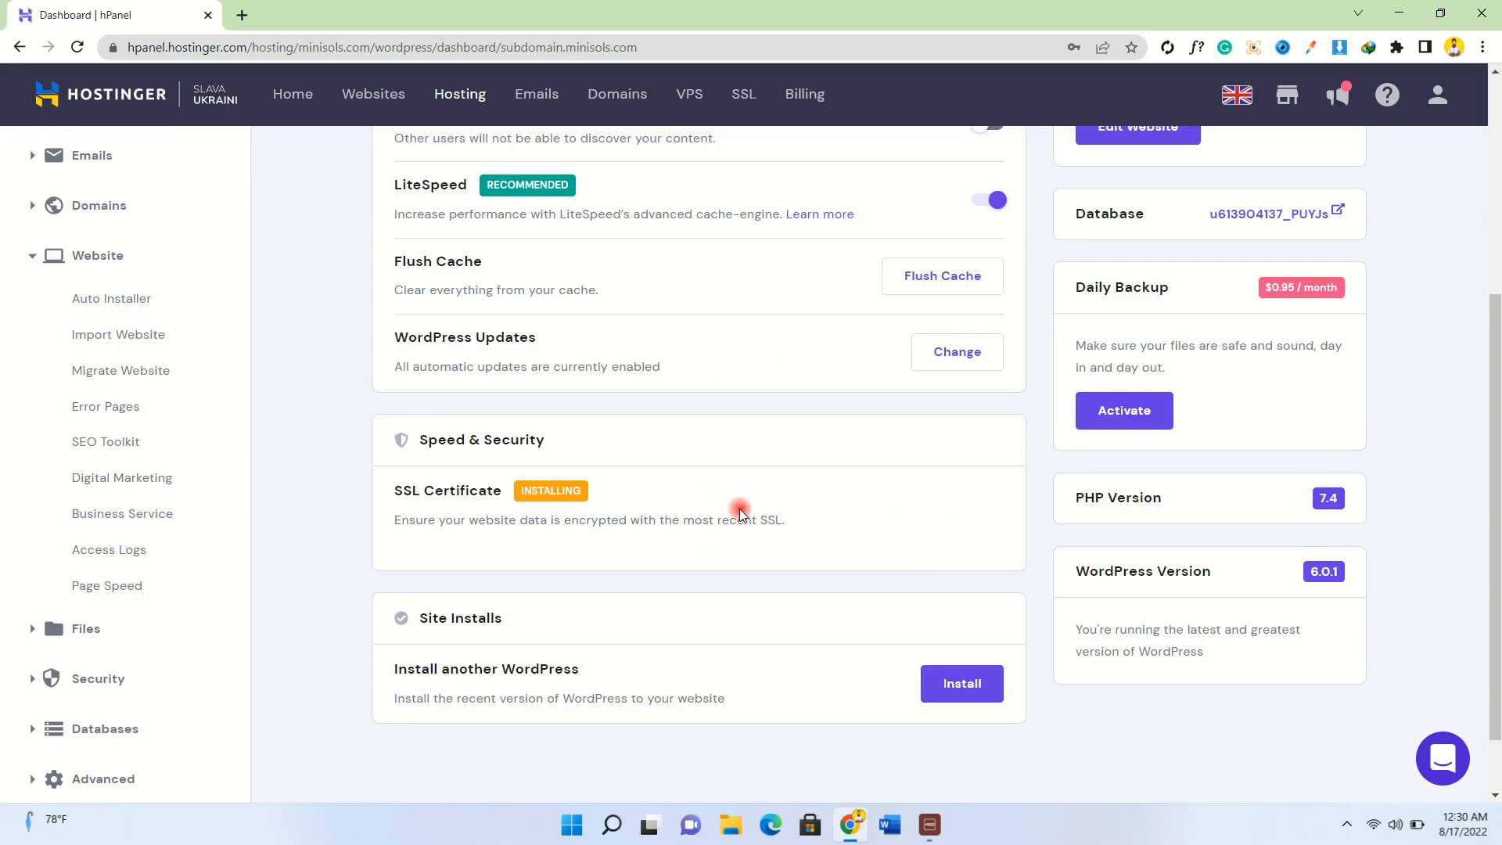
pyautogui.scroll(2, 739, 508)
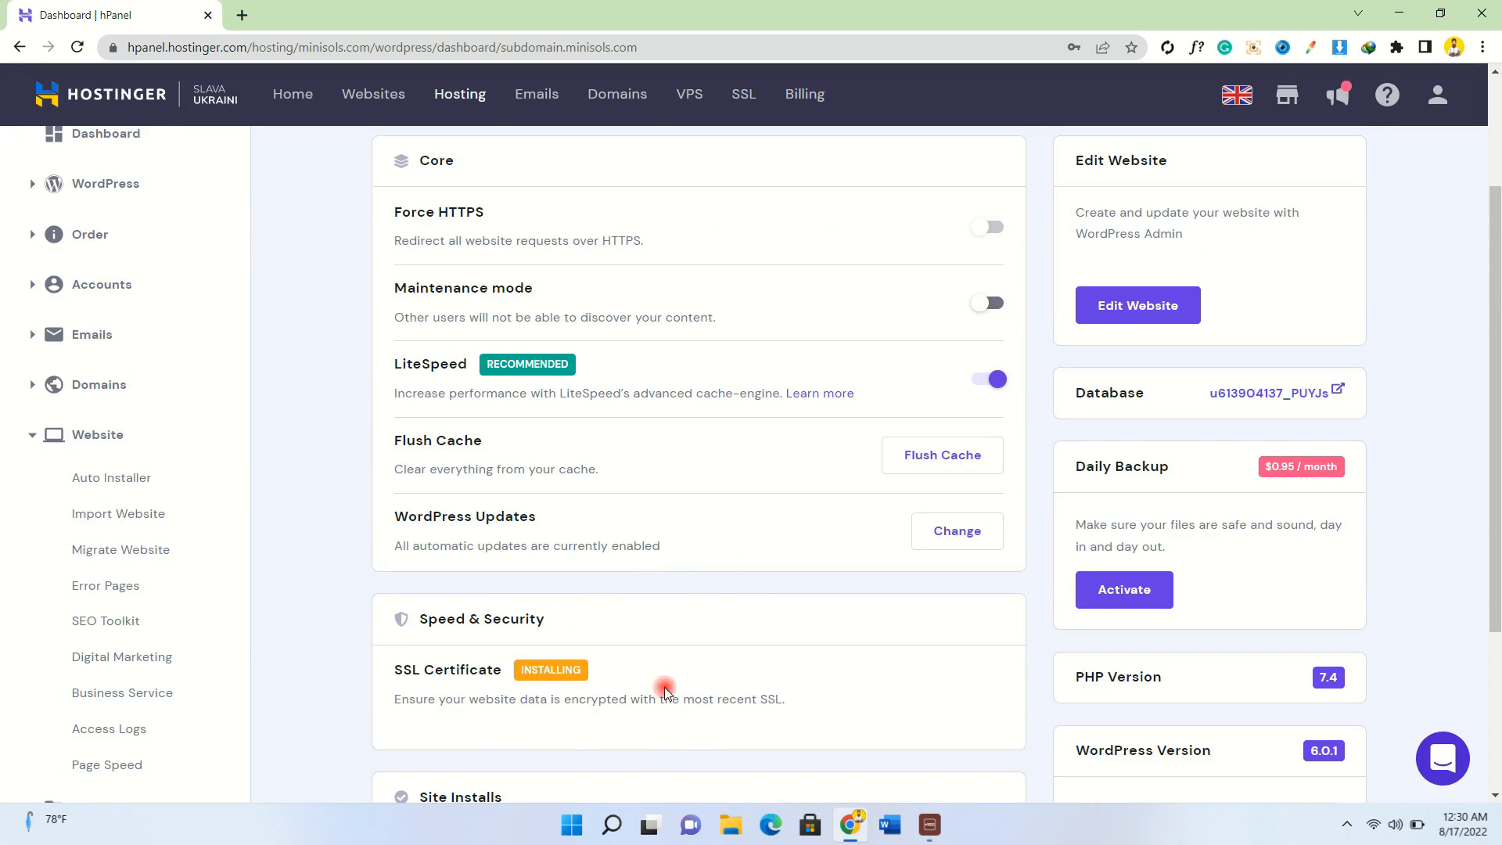
pyautogui.moveTo(393, 704); pyautogui.dragTo(798, 717)
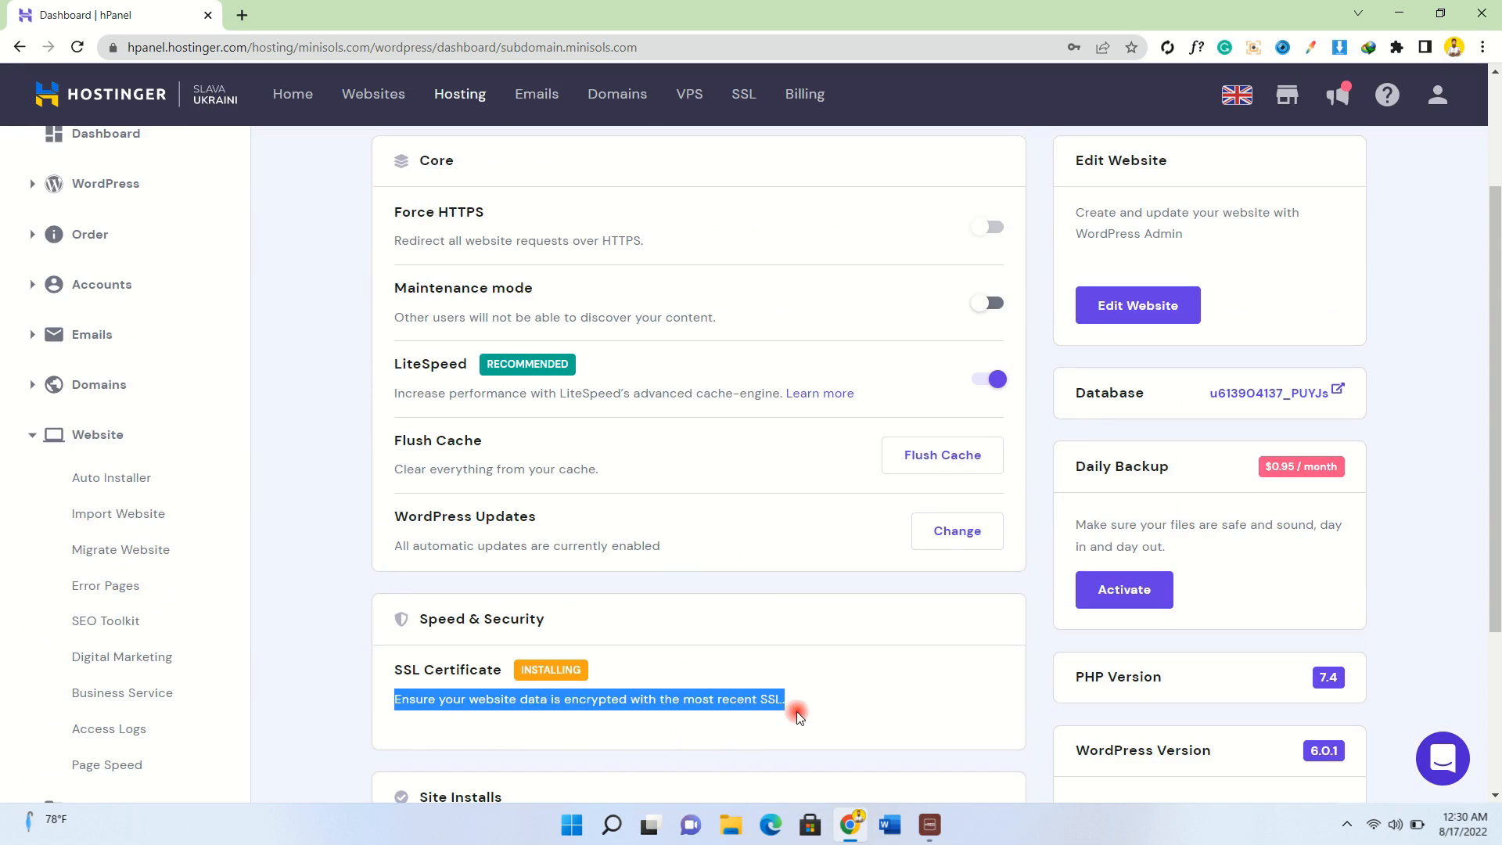
pyautogui.click(803, 710)
pyautogui.scroll(2, 804, 711)
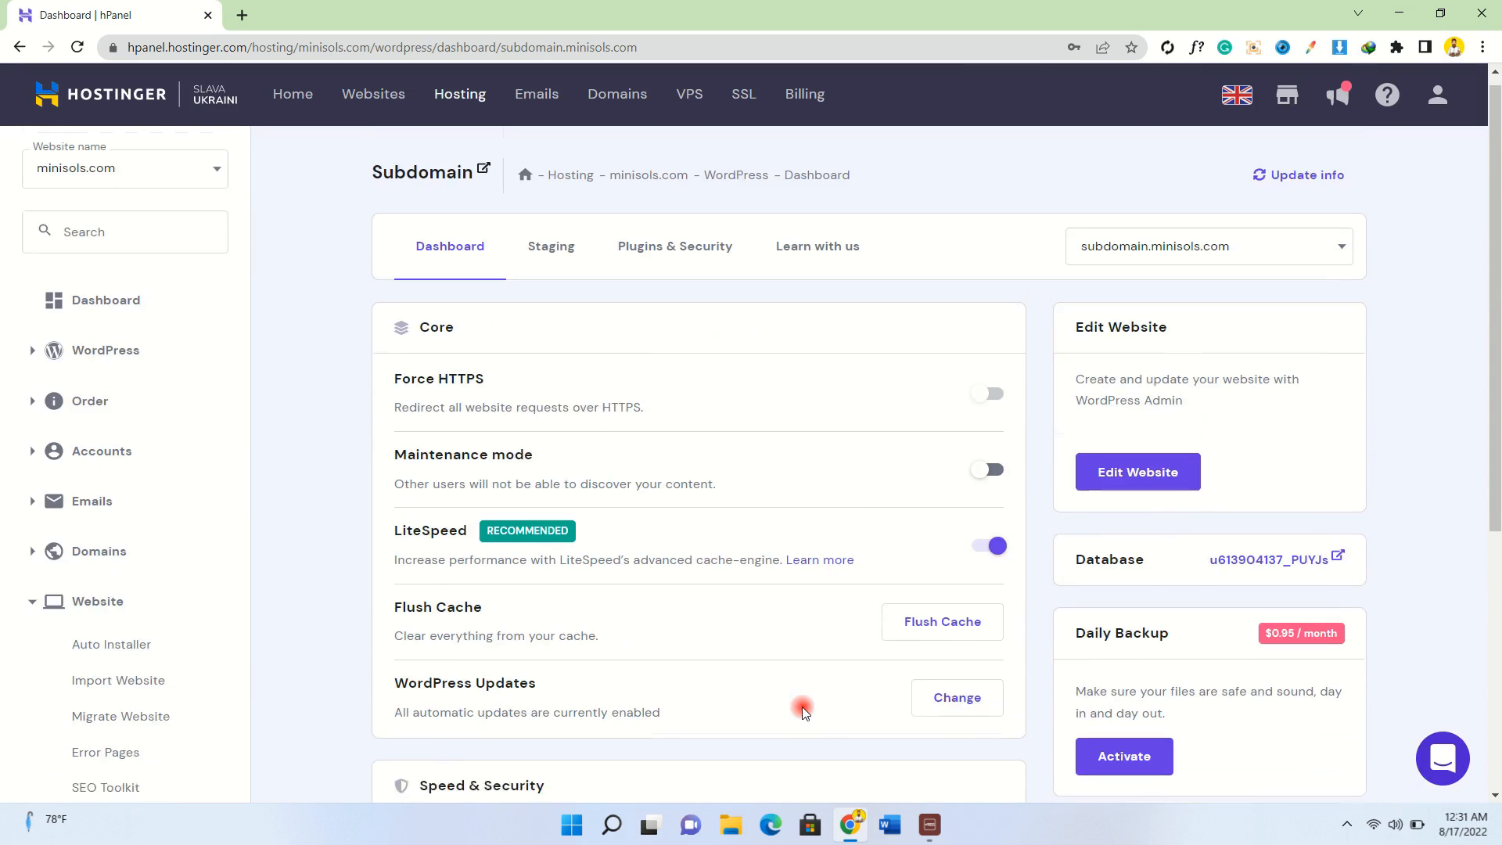
# In a new tab, go to subdomain.minisols.com/wp-admin.
pyautogui.click(244, 16)
pyautogui.write('s')
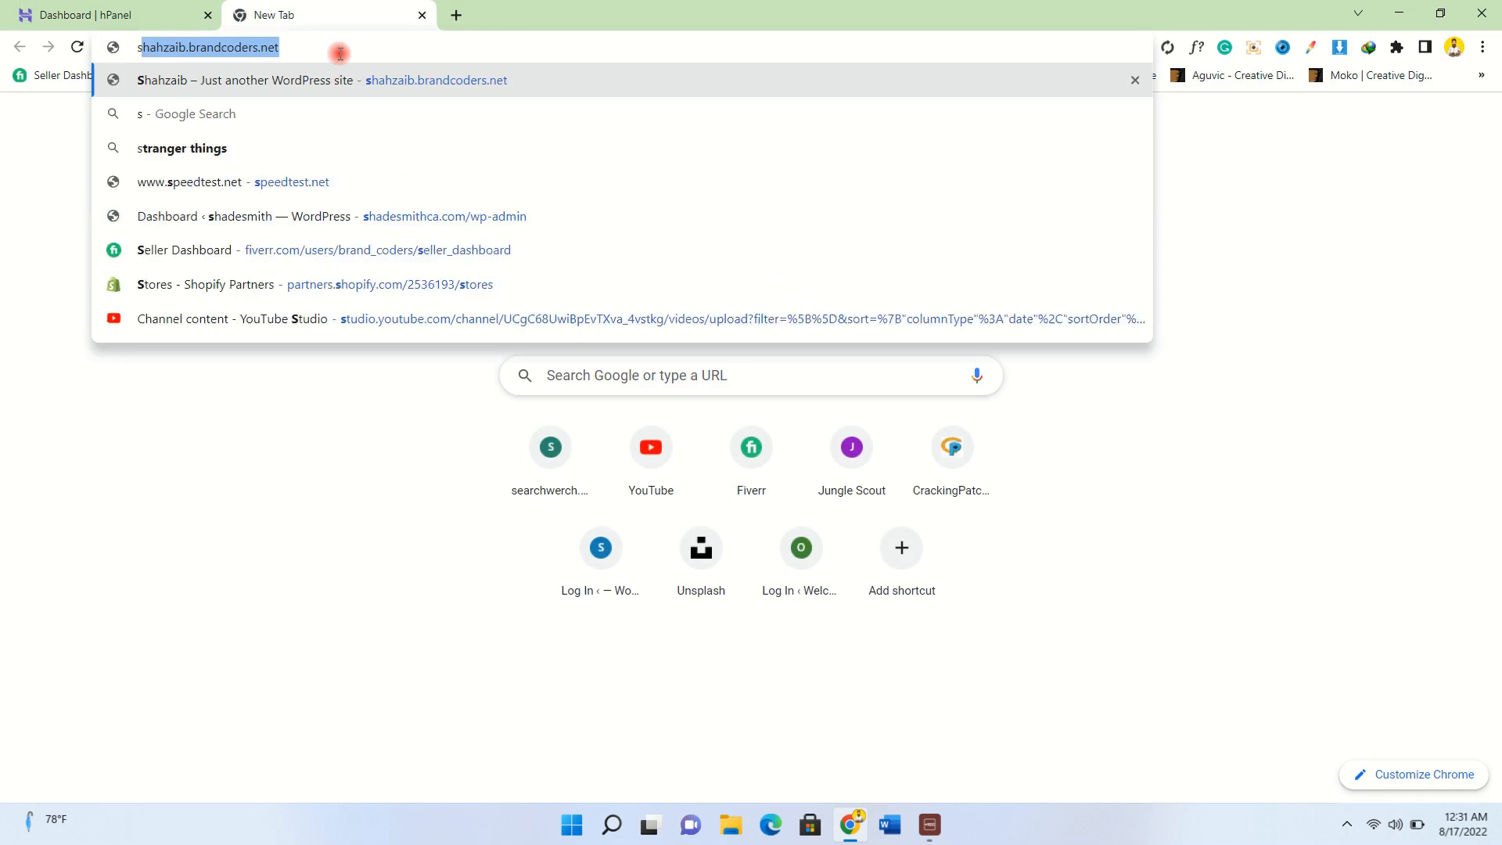
pyautogui.write('ubdoma')
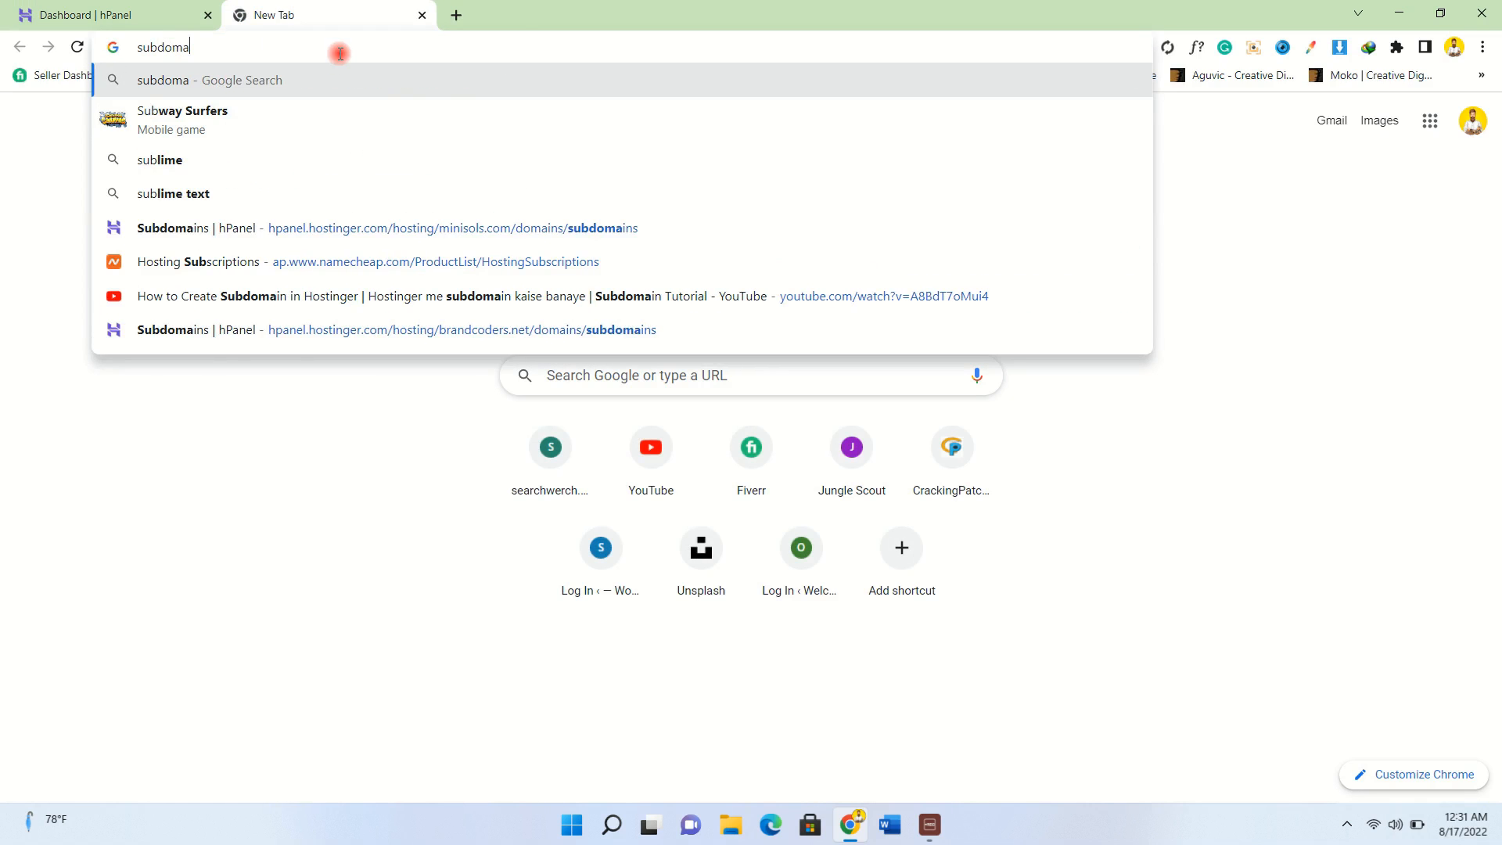
pyautogui.write('in.mi')
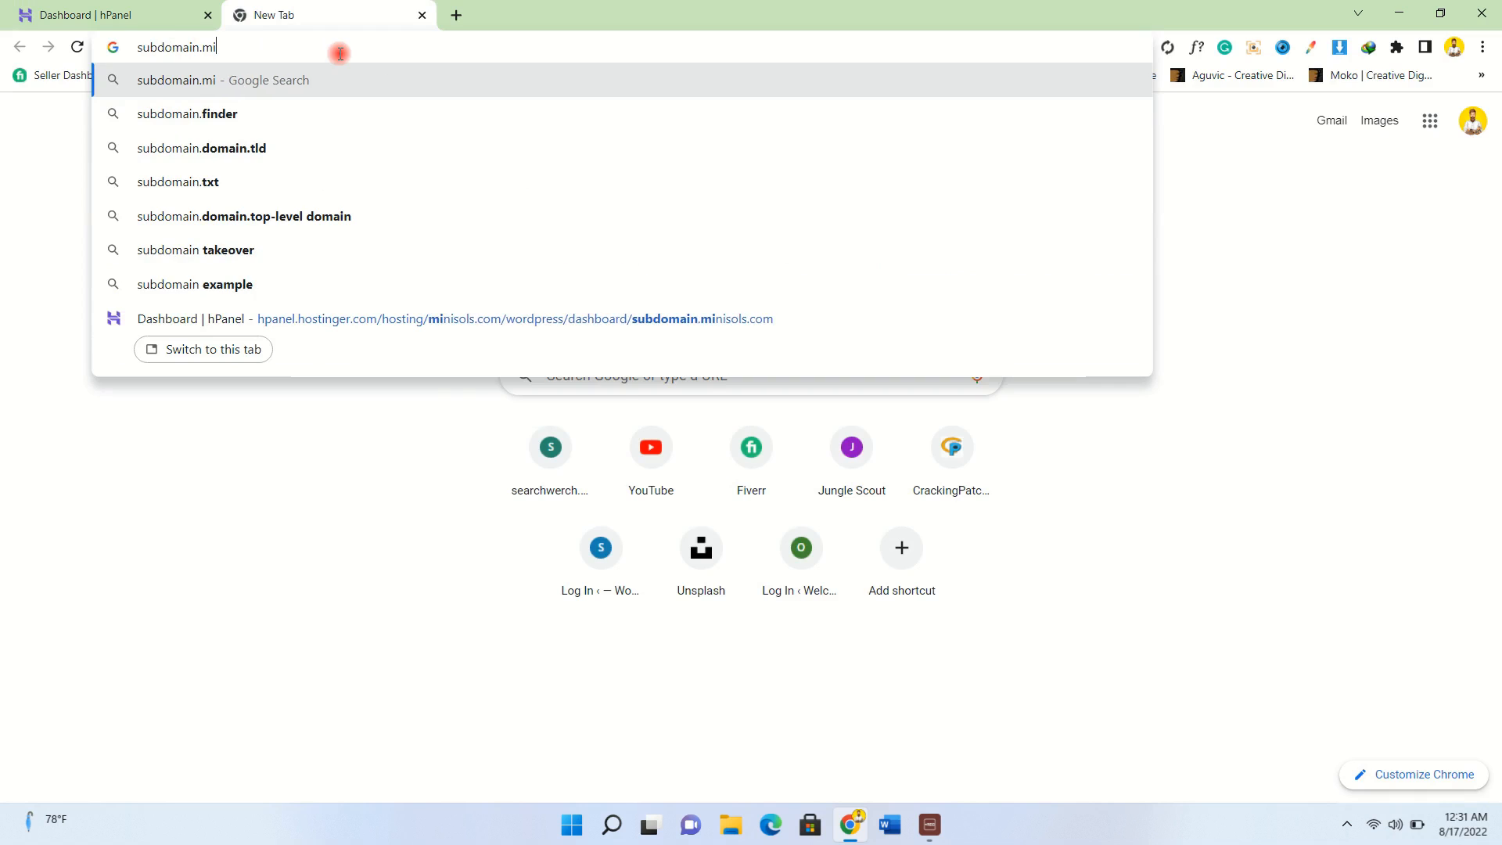
pyautogui.write('nisols.')
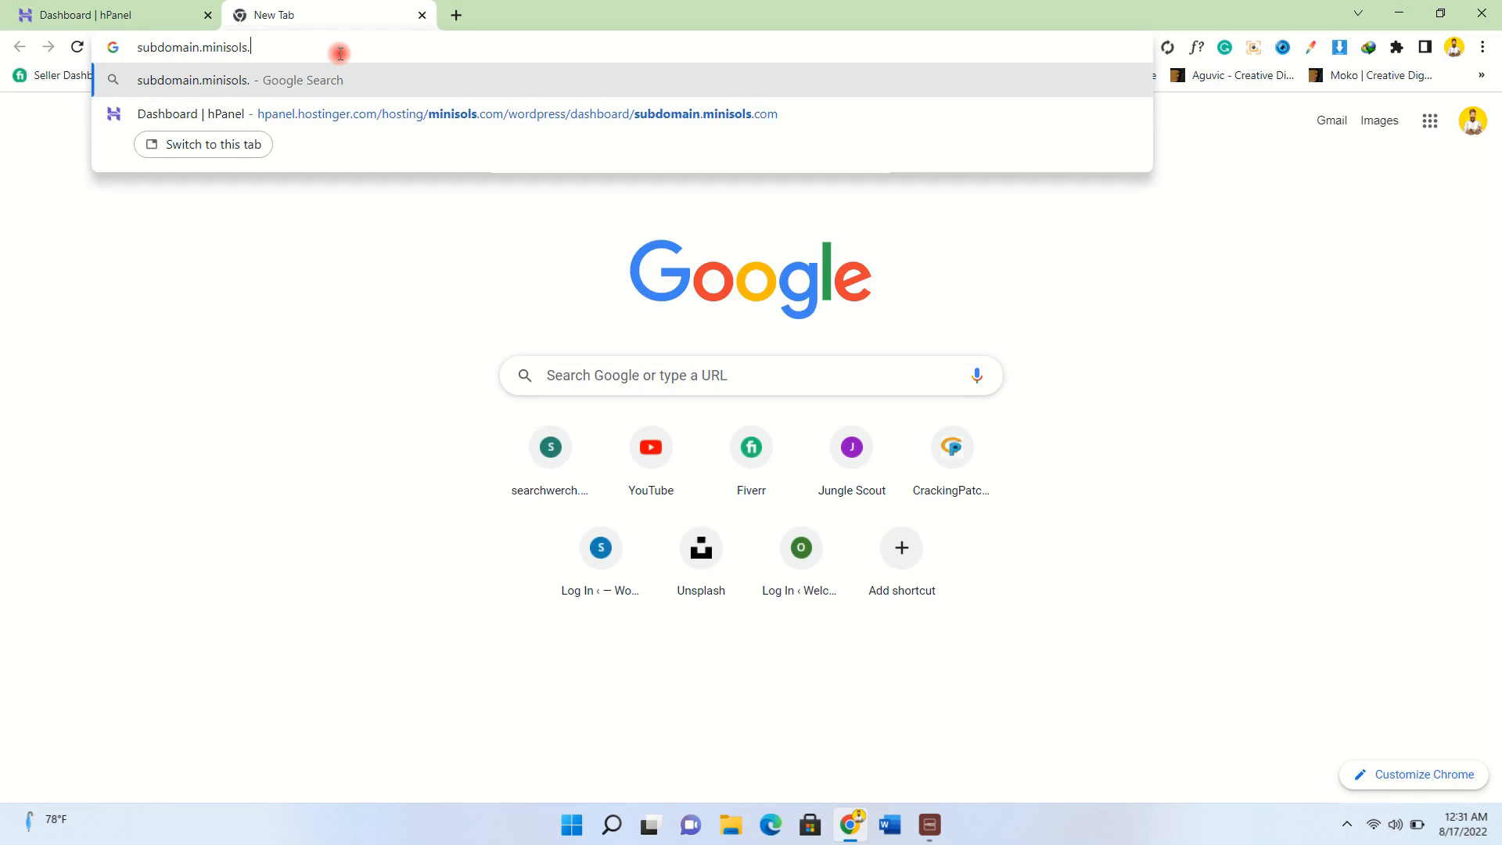
pyautogui.write('com/wp0')
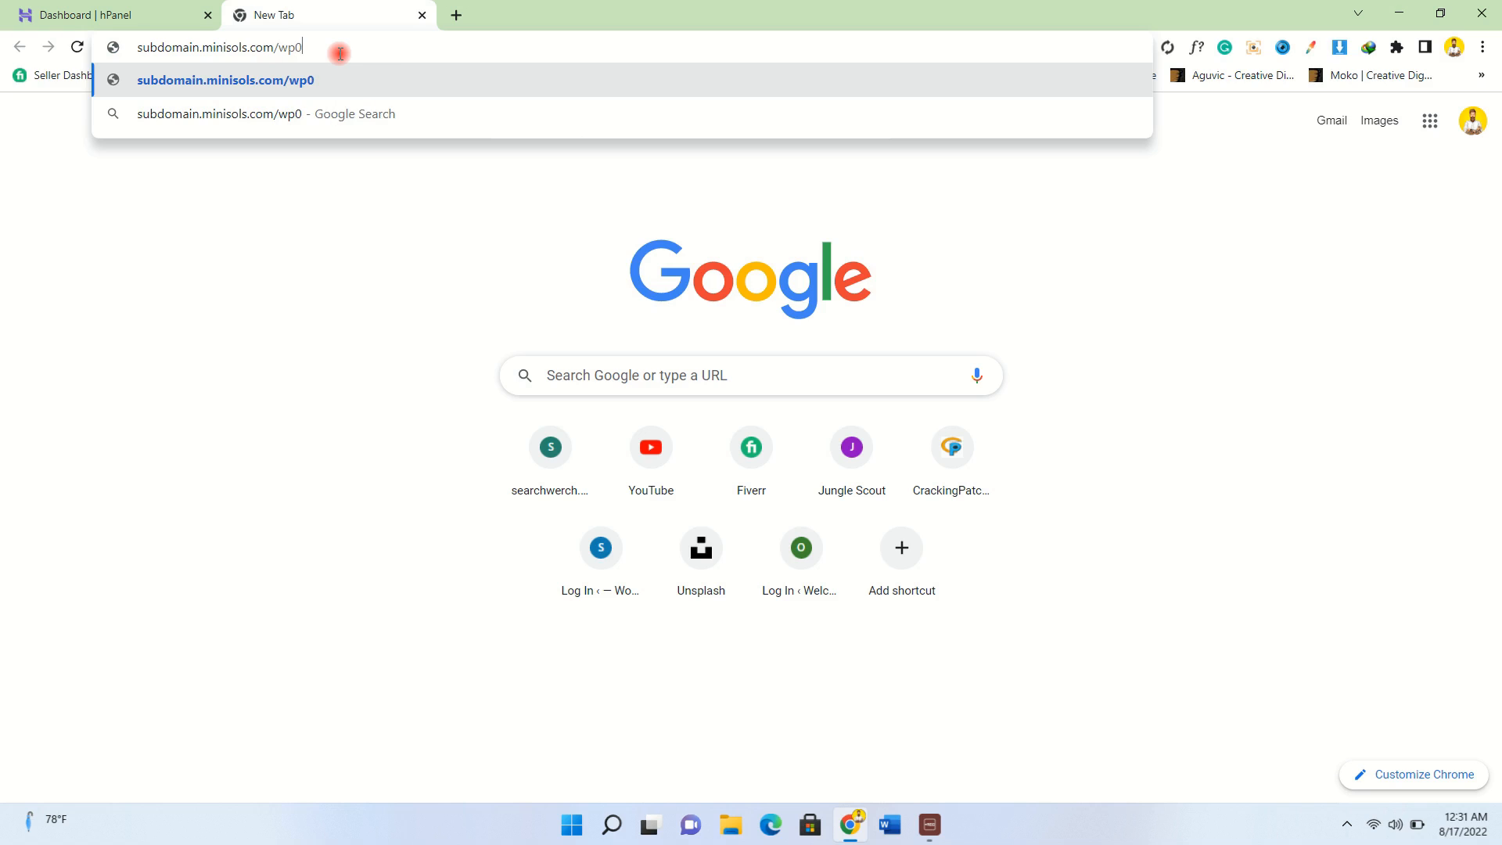
pyautogui.press('BackSpace')
pyautogui.write('-admin')
pyautogui.press('Return')
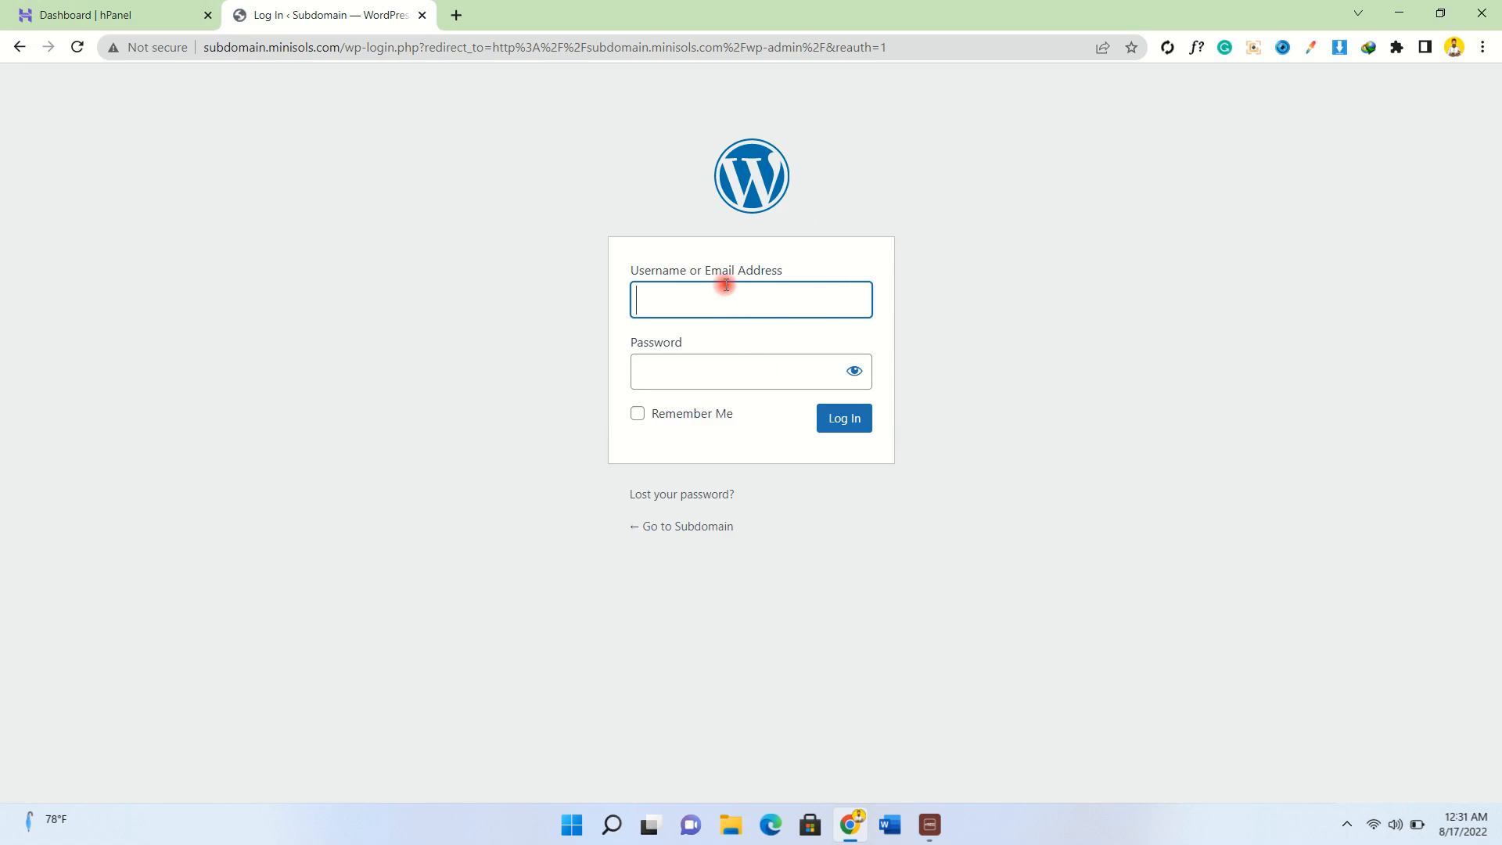
# Log in with the admin username and password, with Remember Me ticked.
pyautogui.click(725, 287)
pyautogui.write('a')
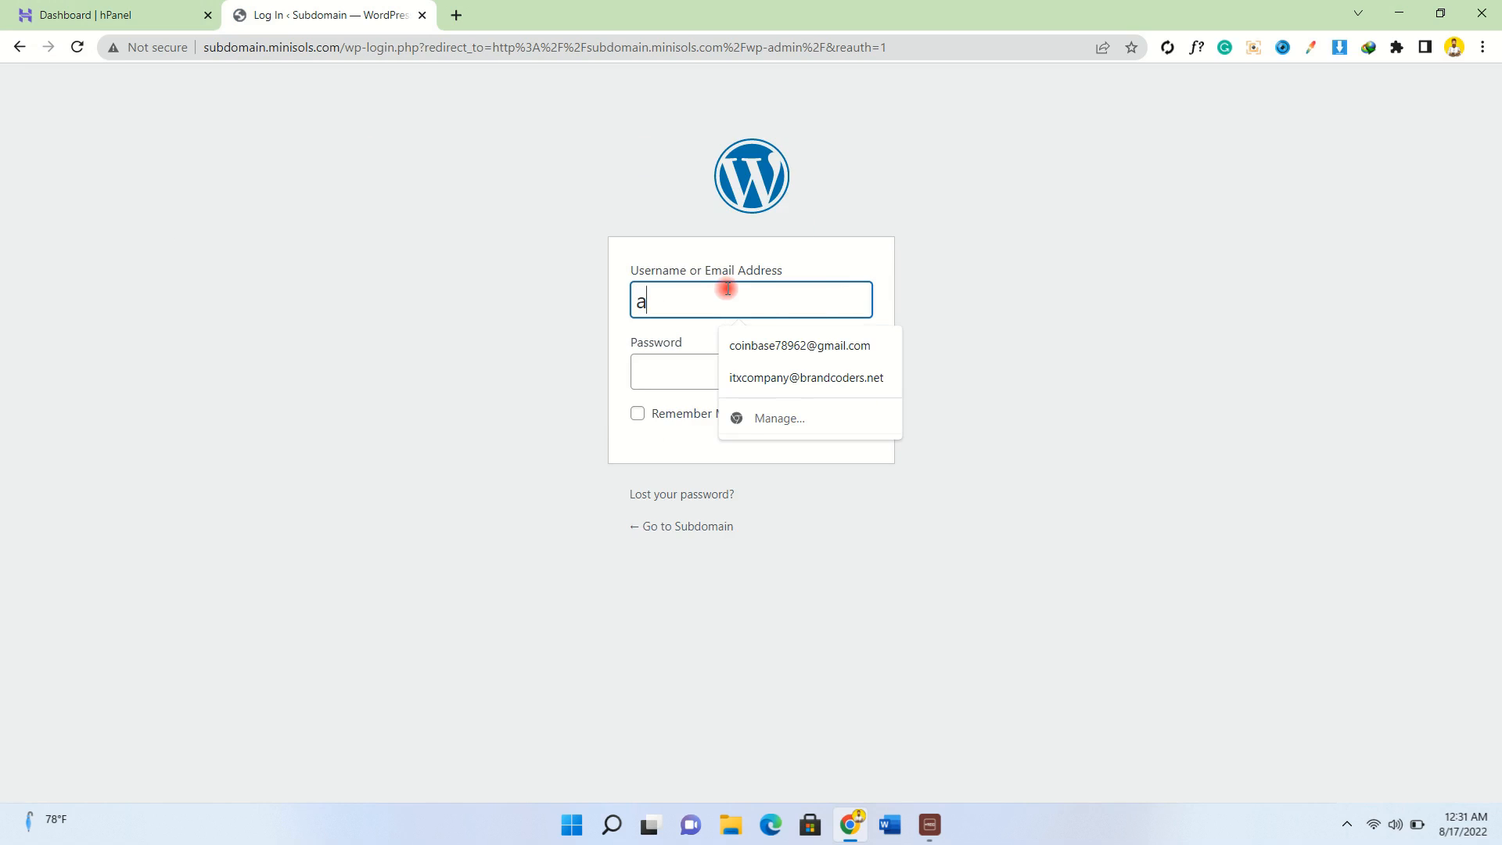
pyautogui.write('dmin')
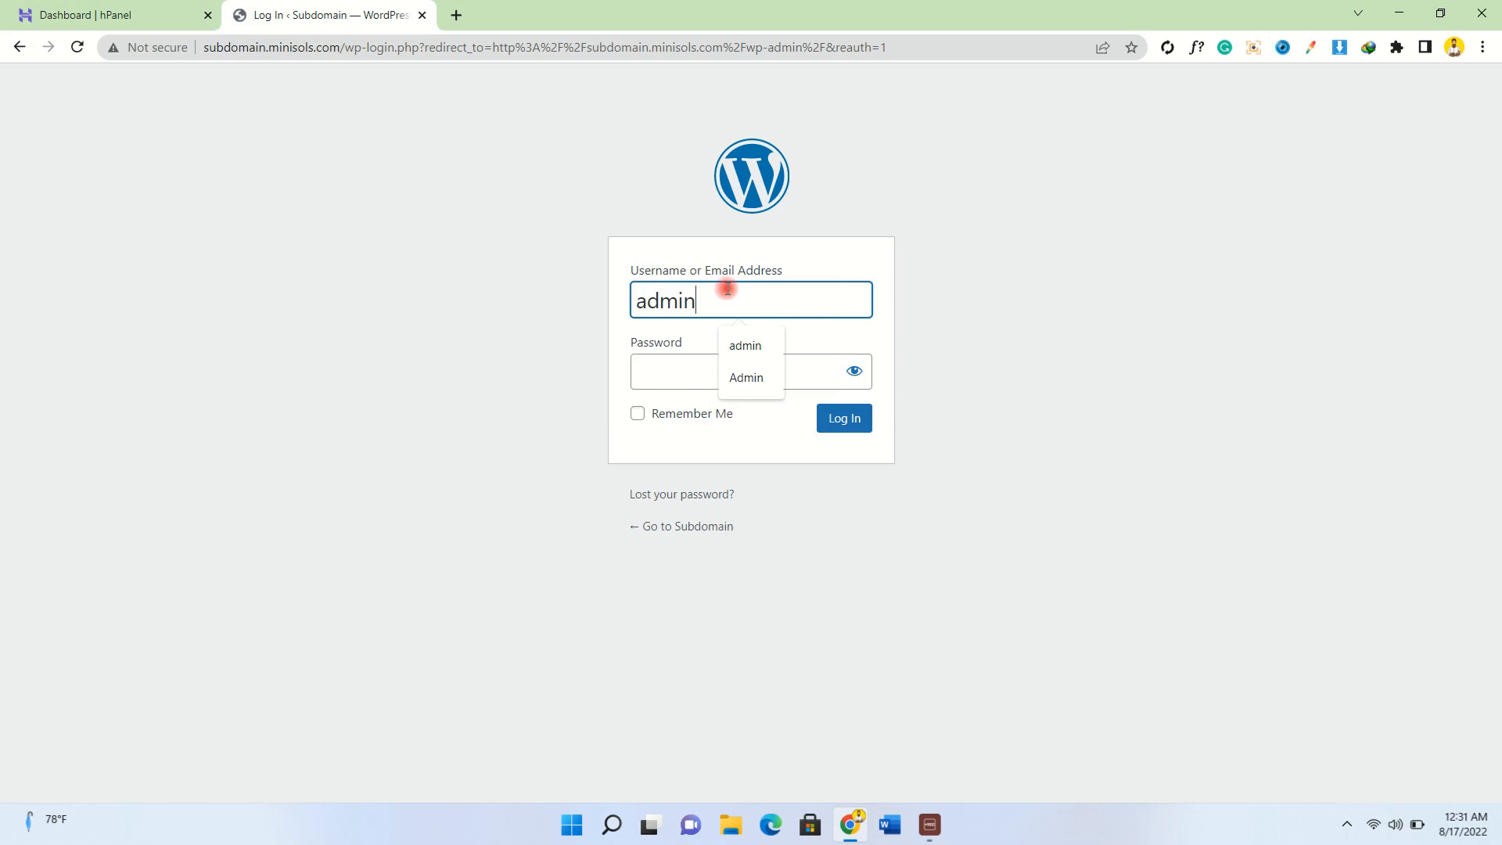
pyautogui.click(688, 380)
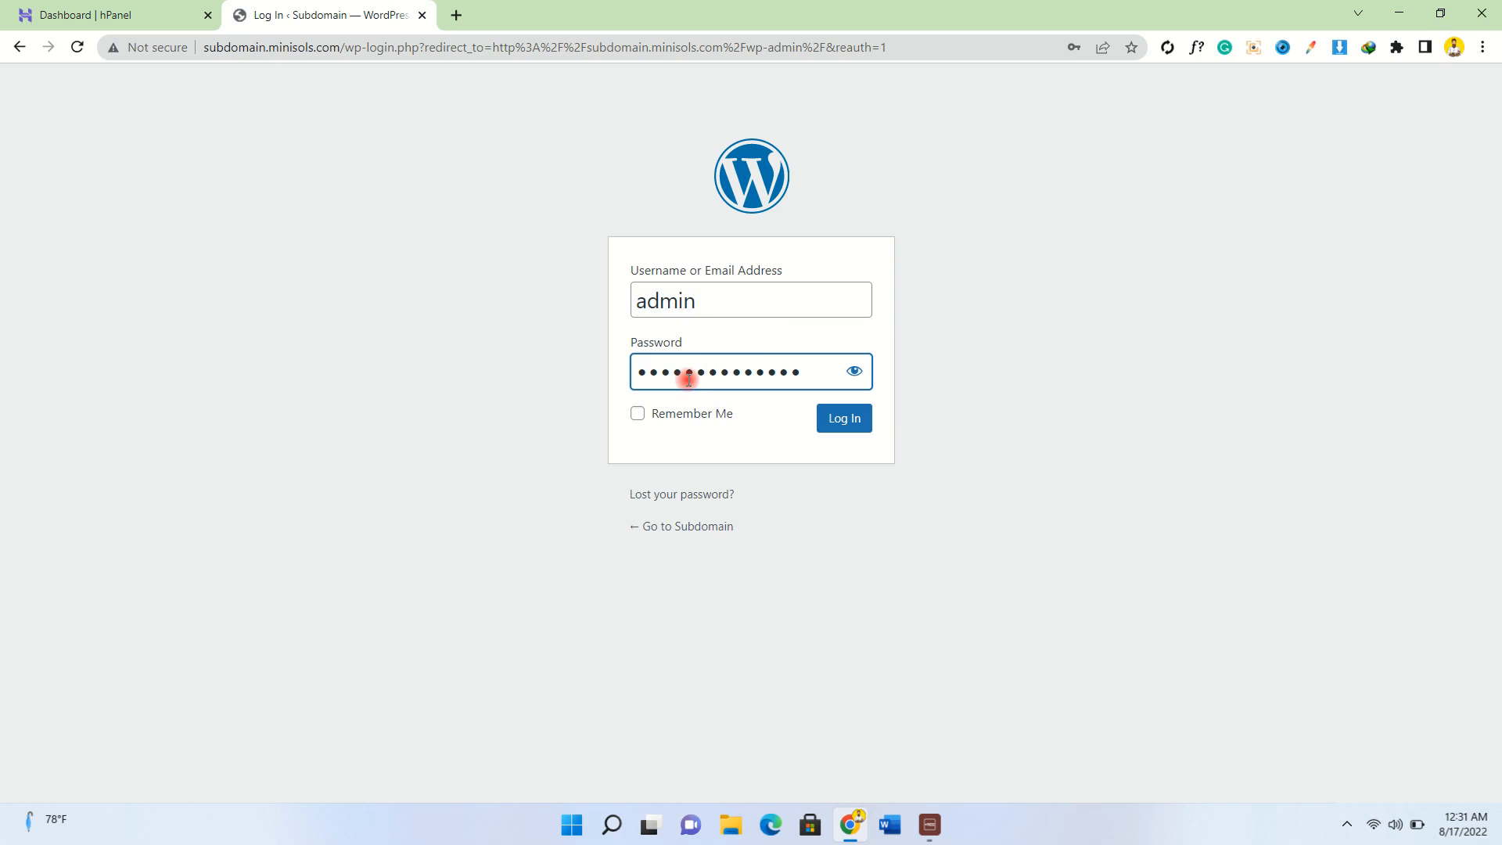
pyautogui.click(637, 413)
pyautogui.click(843, 420)
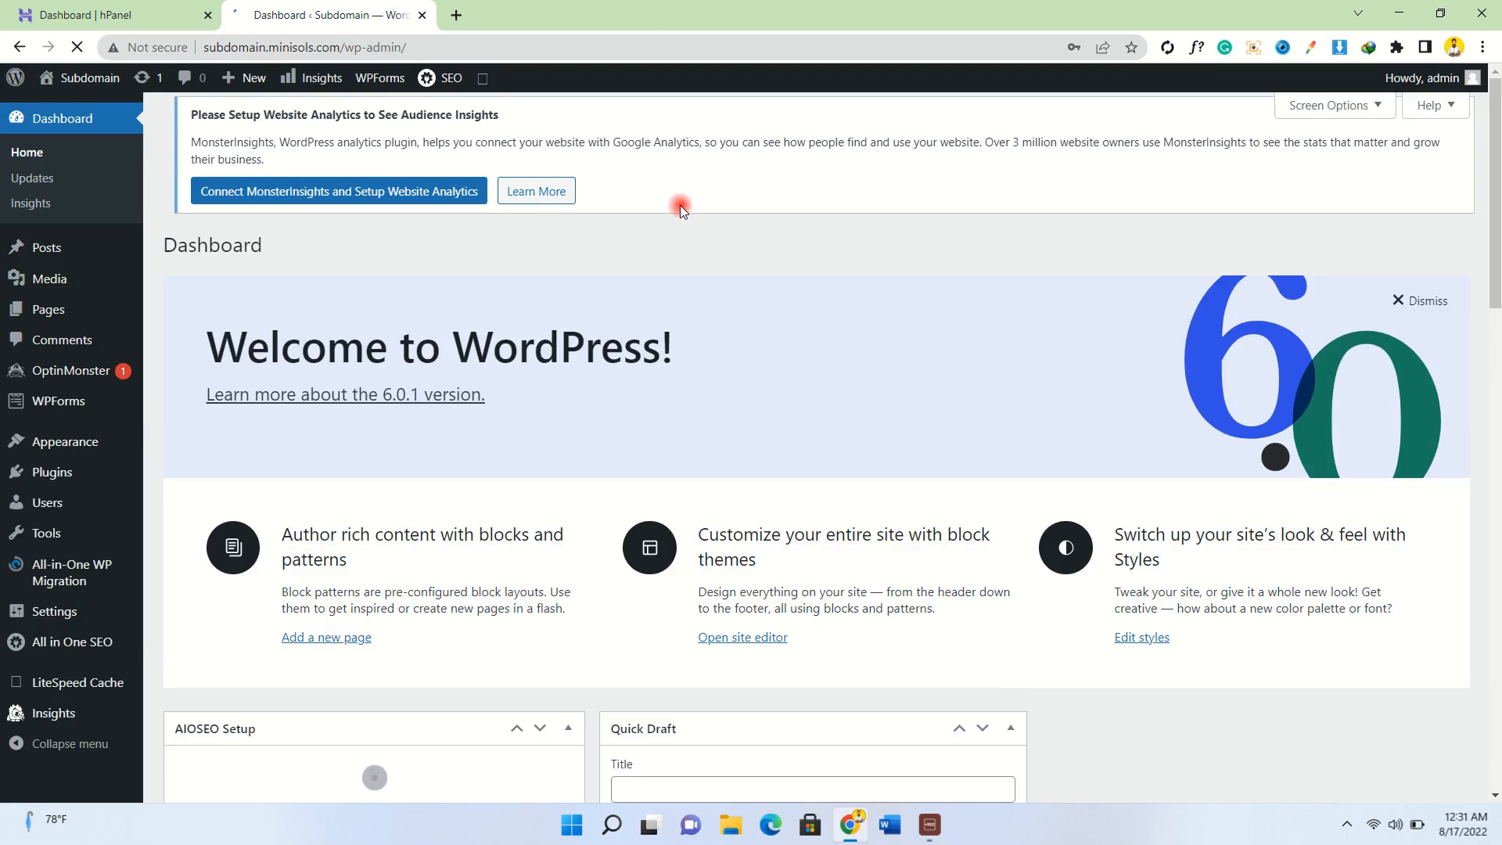
# Open Visit Site in a new tab and view the live Hello world! front page.
pyautogui.moveTo(63, 76)
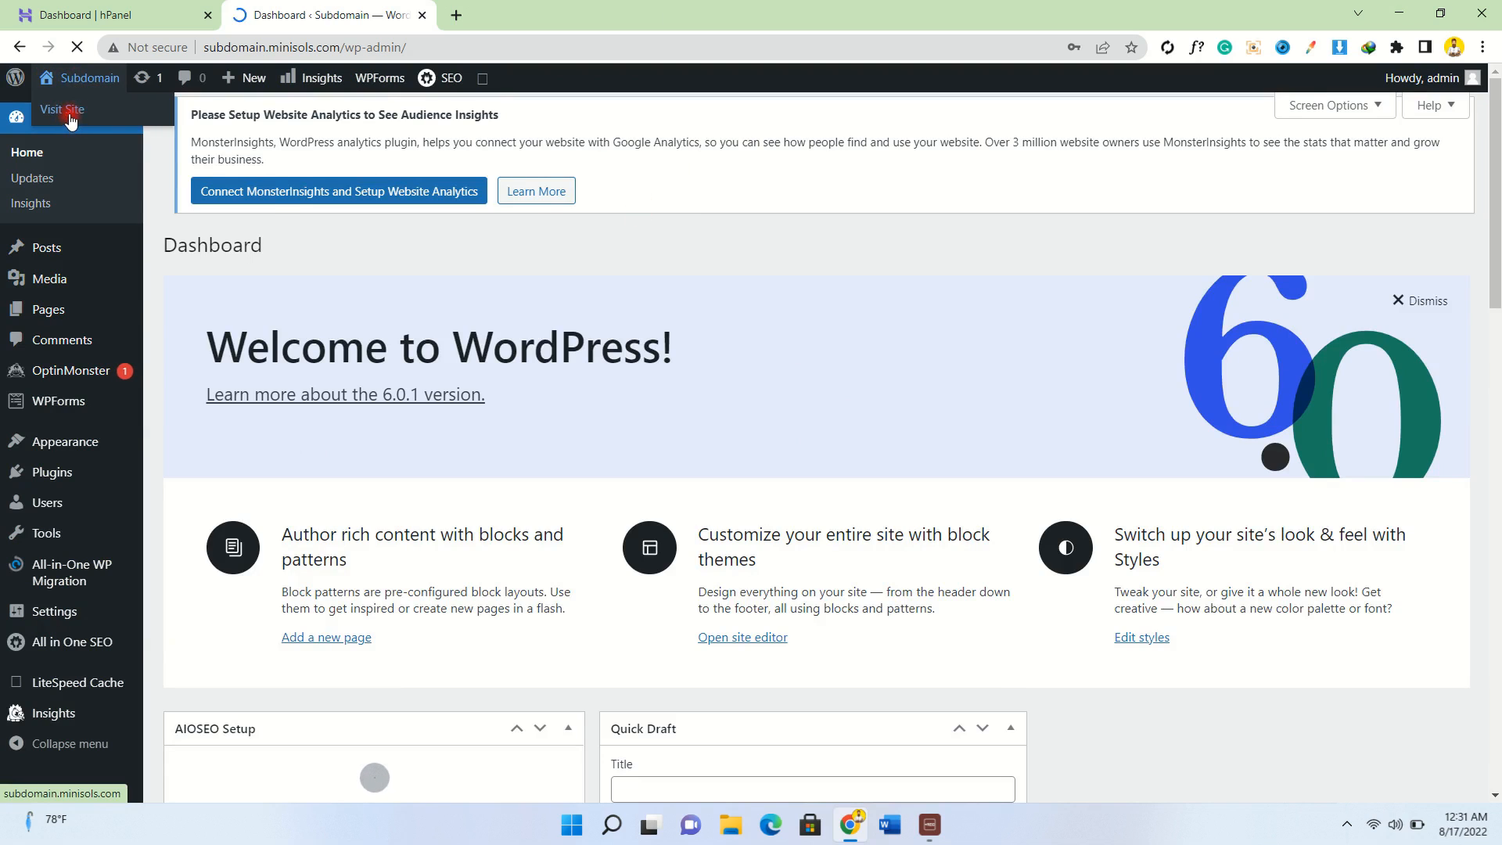
pyautogui.rightClick(69, 118)
pyautogui.click(149, 131)
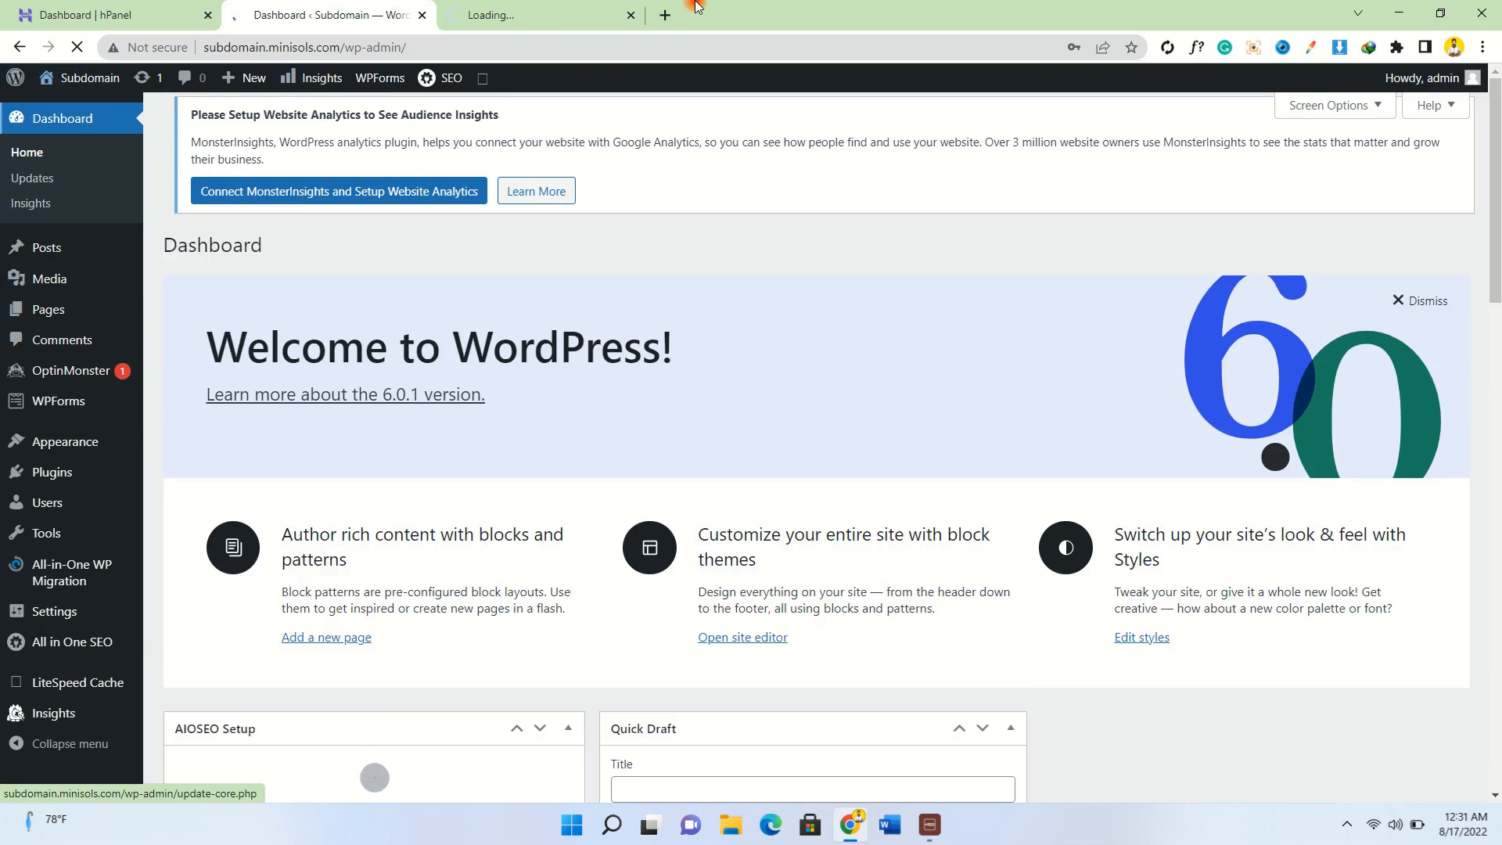
pyautogui.click(573, 8)
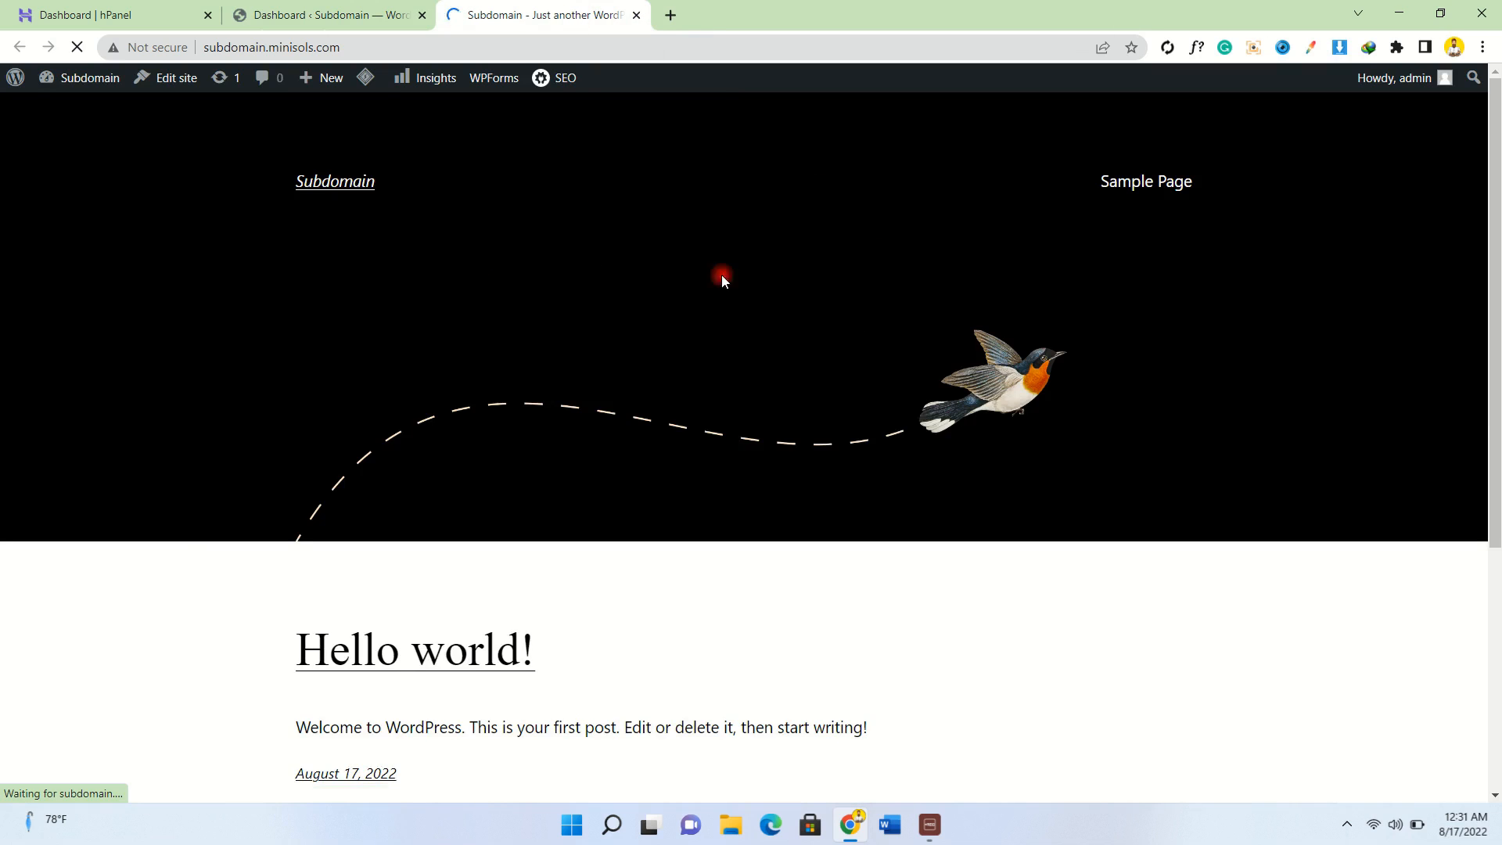
pyautogui.scroll(-5, 954, 478)
pyautogui.scroll(4, 951, 477)
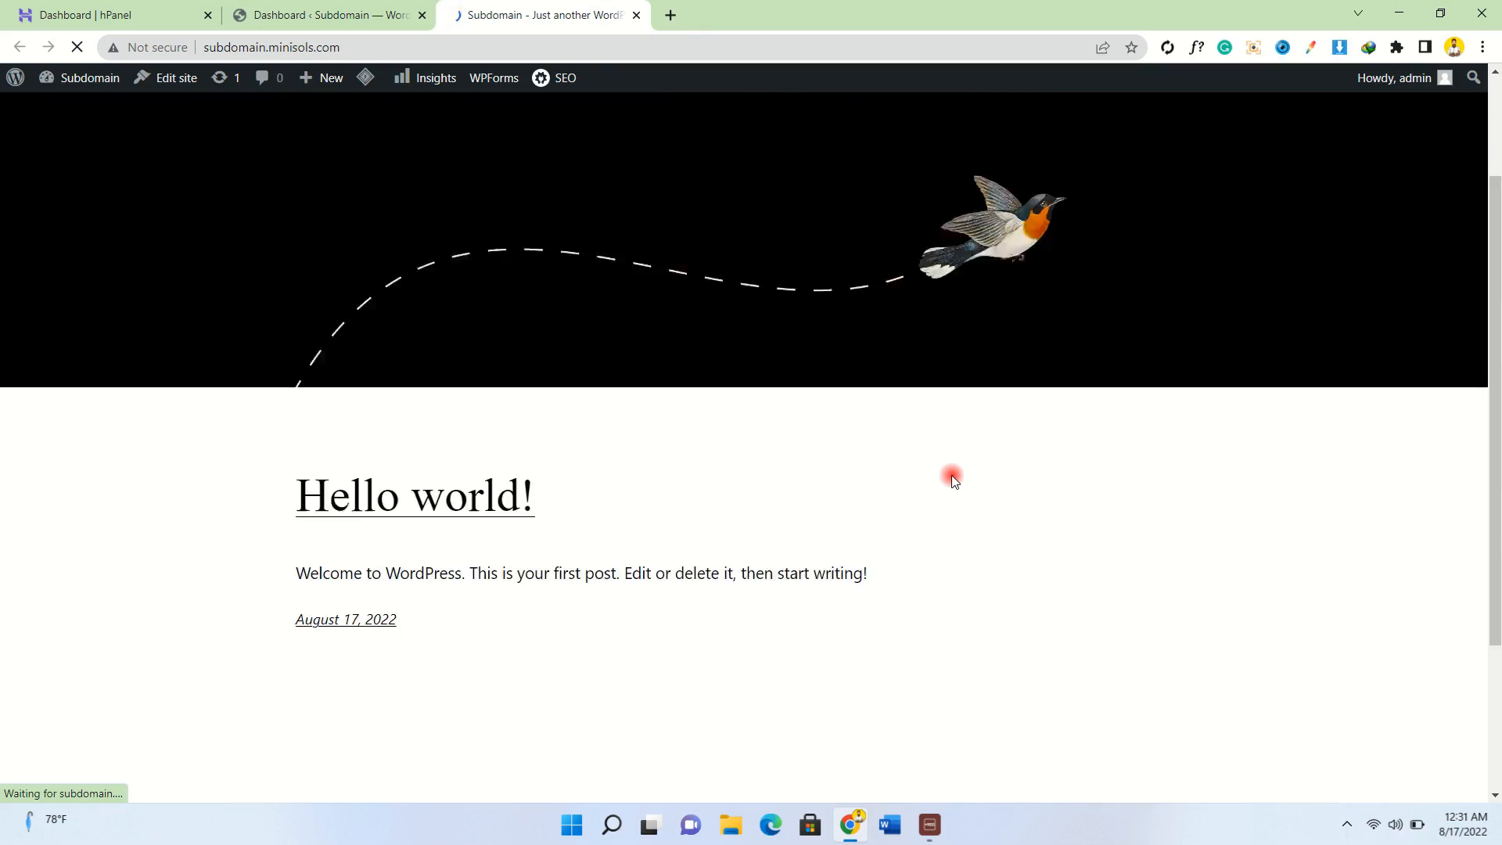